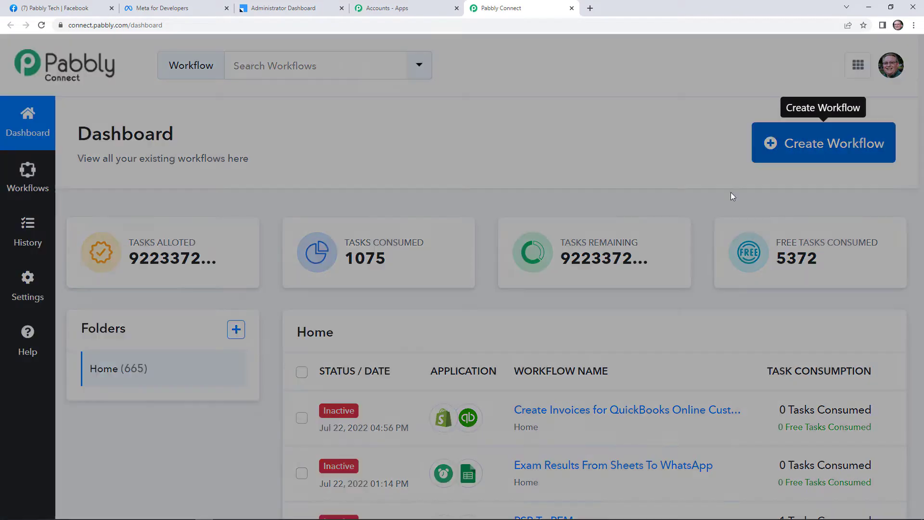
Create a new workflow named 'Facebook Leads To Leadsquared'
text(F)
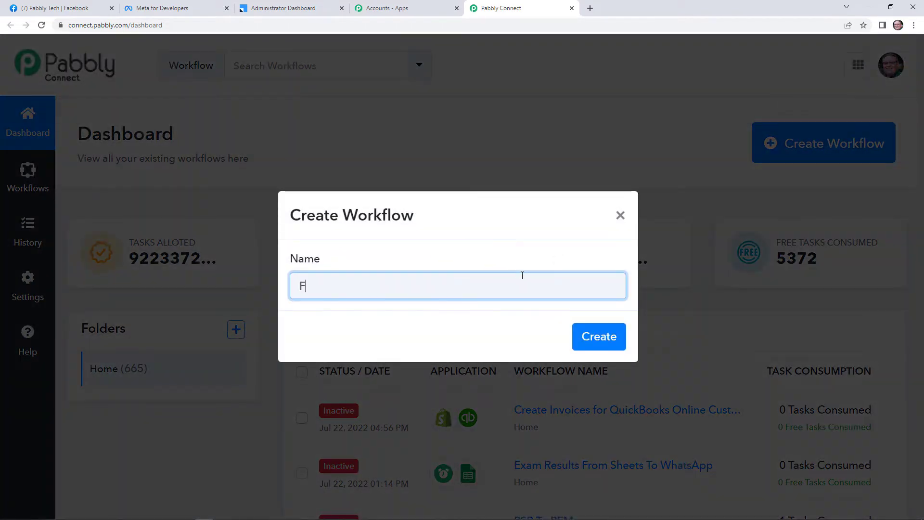
text(acebook Leads )
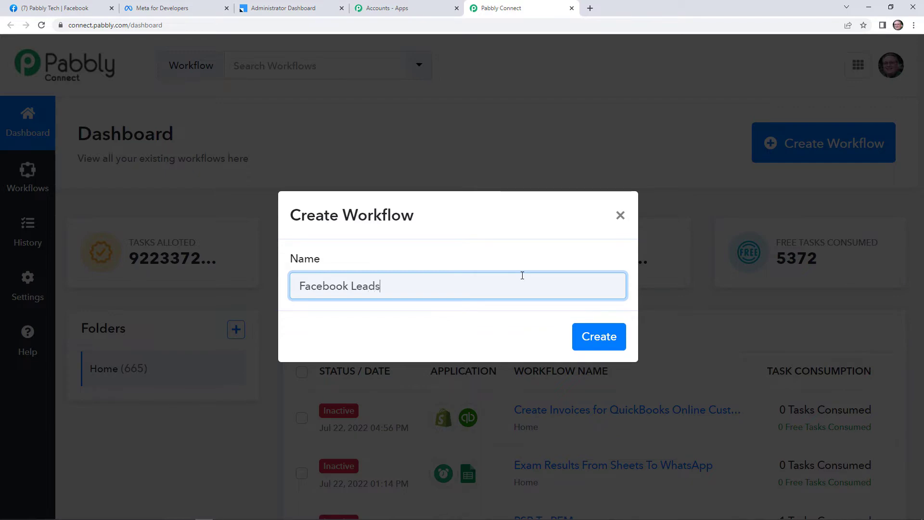
text(To Leadsquared)
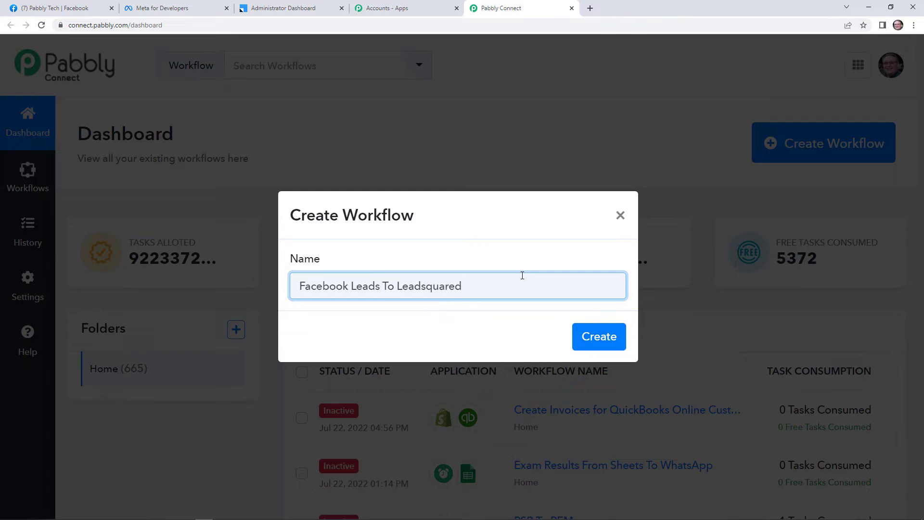
click(587, 338)
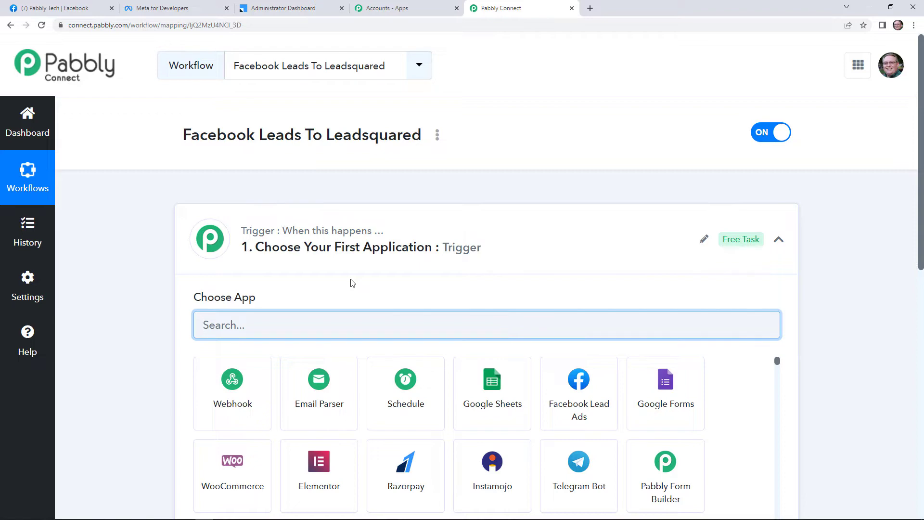
Set the trigger to Facebook Lead Ads with the New Lead (Instant) event
scroll(352, 282, down, 6)
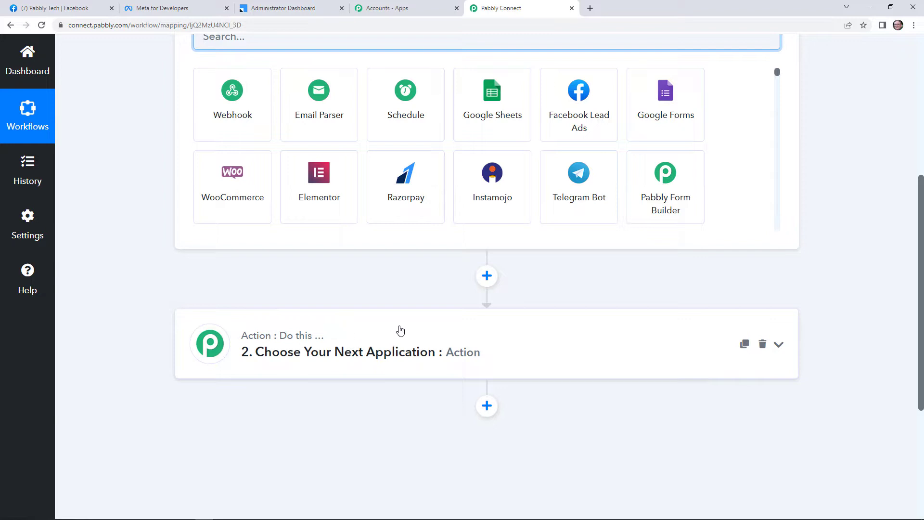
scroll(404, 346, up, 6)
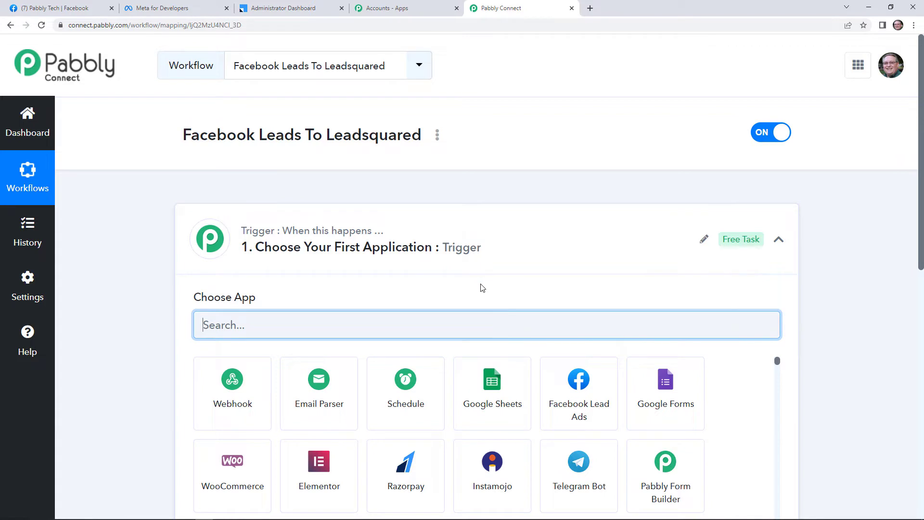
scroll(576, 231, down, 1)
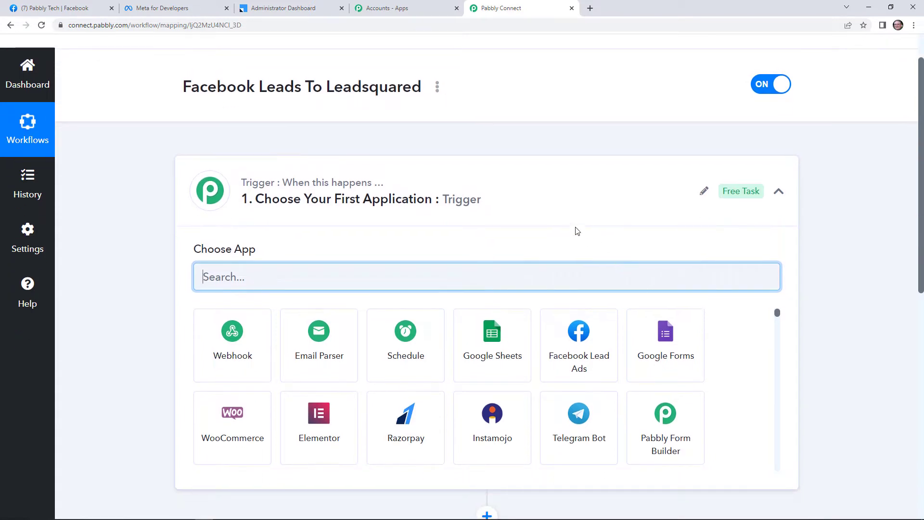
click(579, 363)
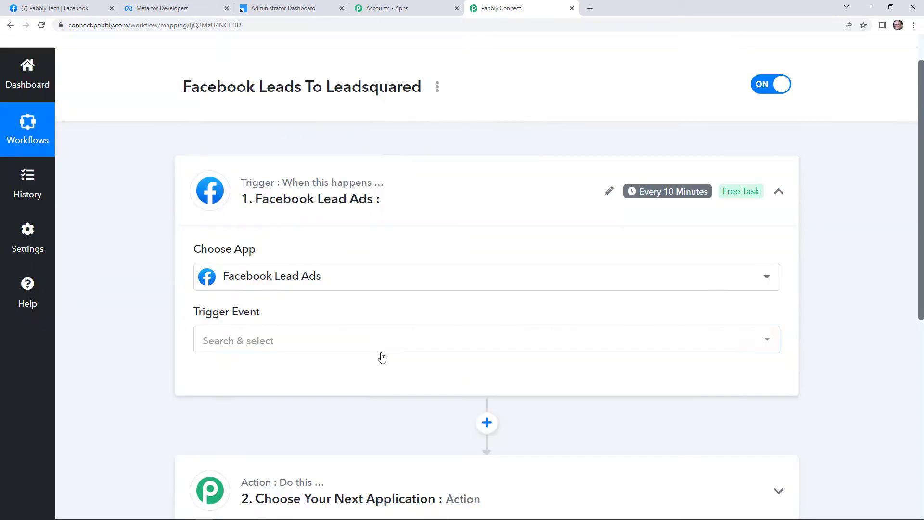
click(380, 350)
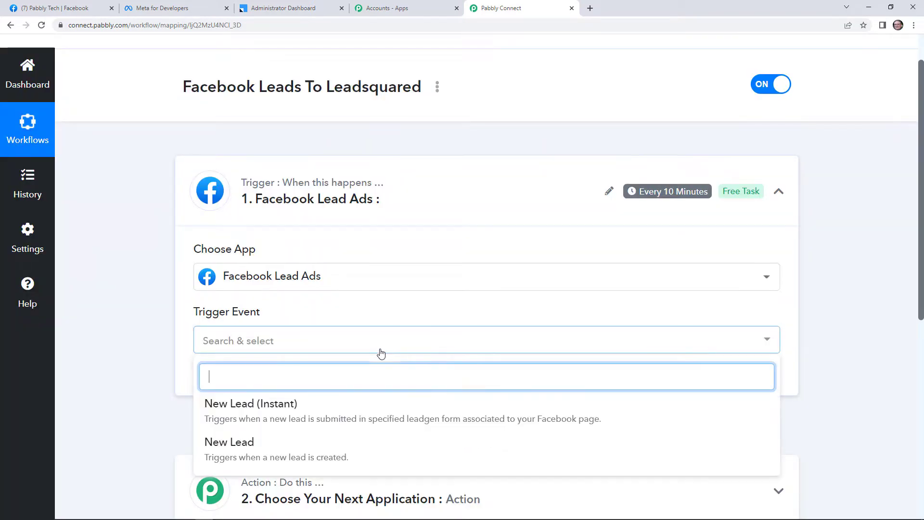
click(354, 406)
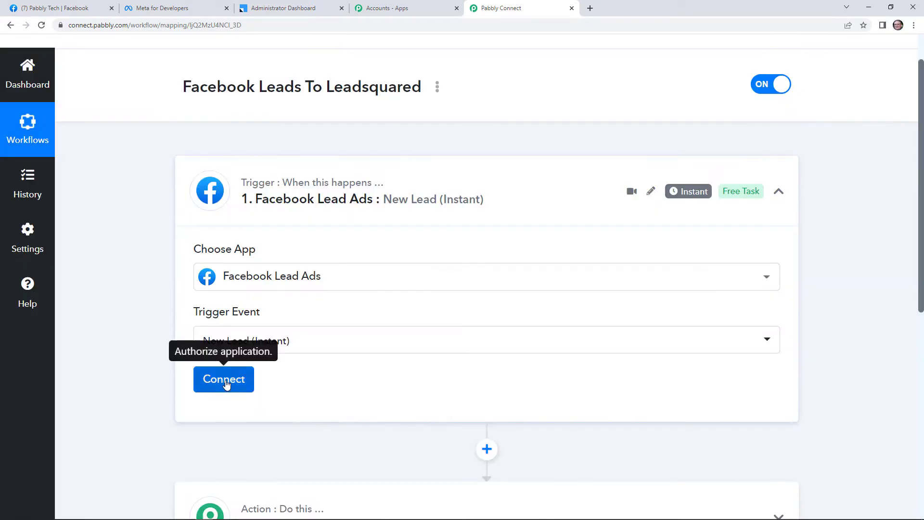
Add a new Facebook Lead Ads connection and authorise it with Facebook
click(225, 380)
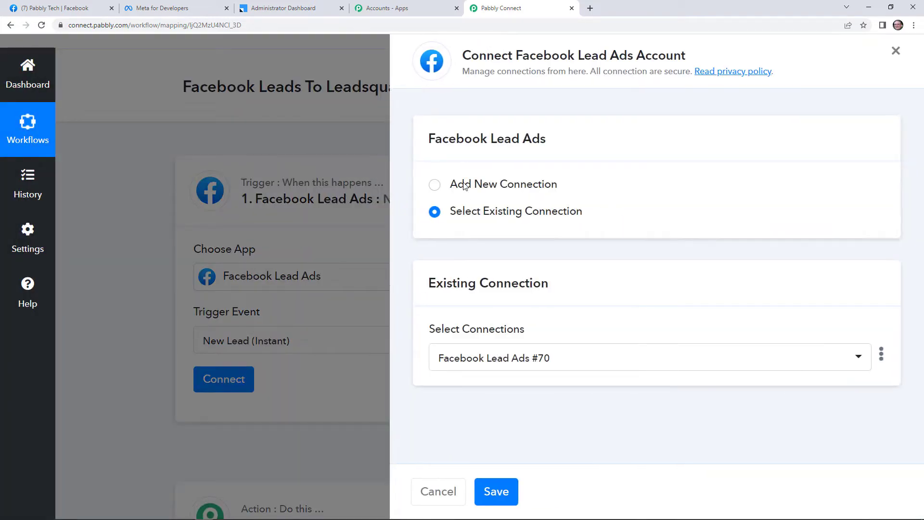
click(465, 186)
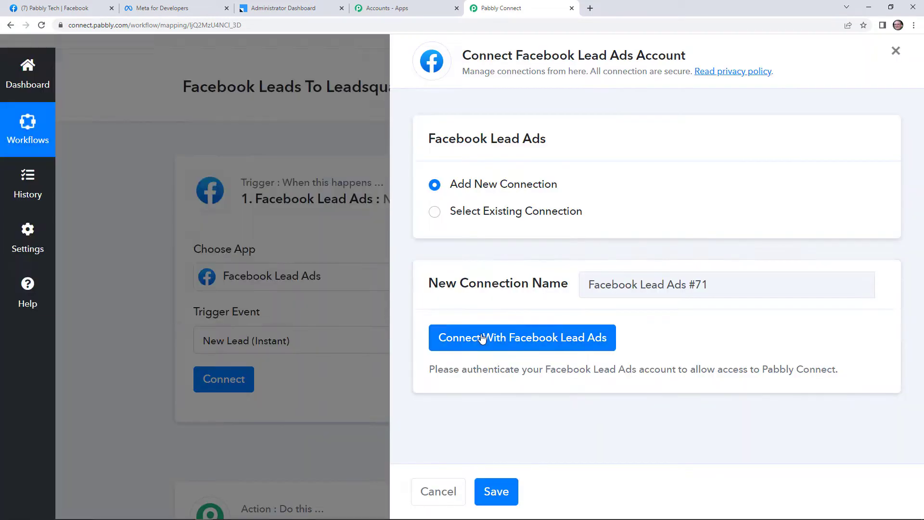
click(482, 338)
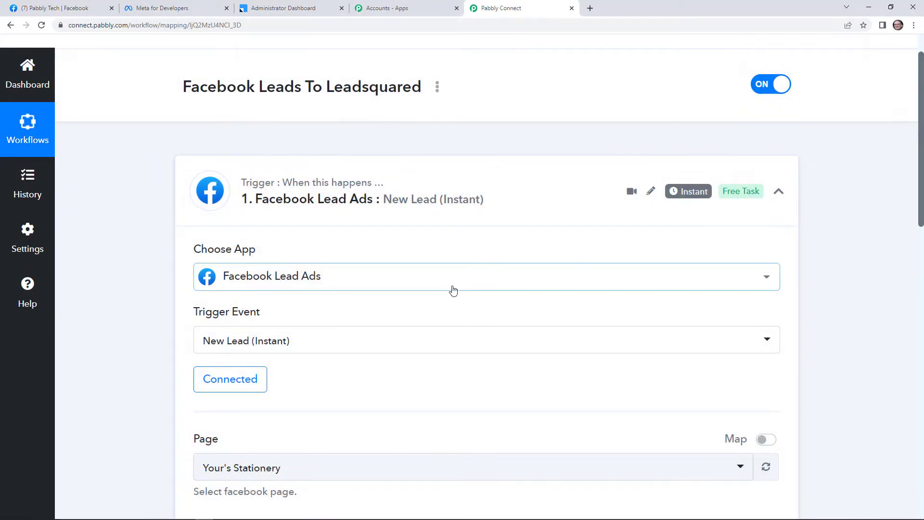
Select Pabbly Tech as the trigger's Facebook page
scroll(404, 377, down, 2)
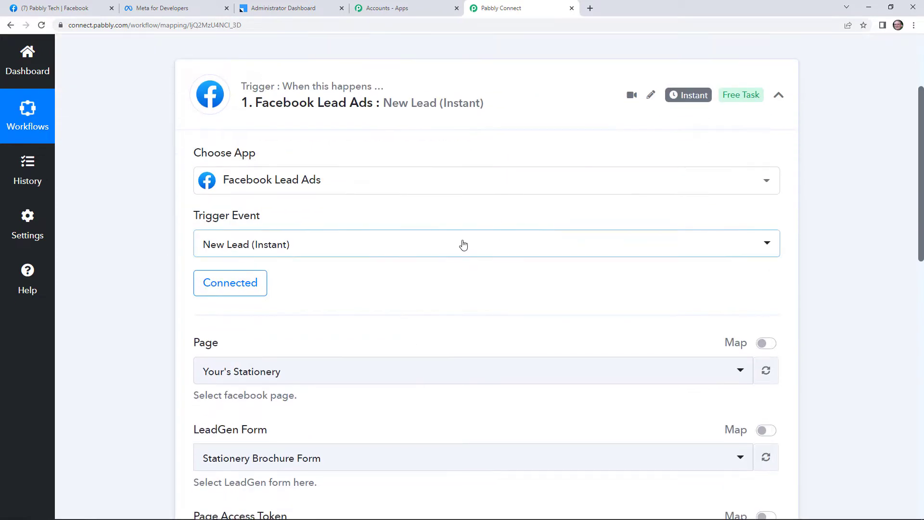
scroll(457, 250, down, 2)
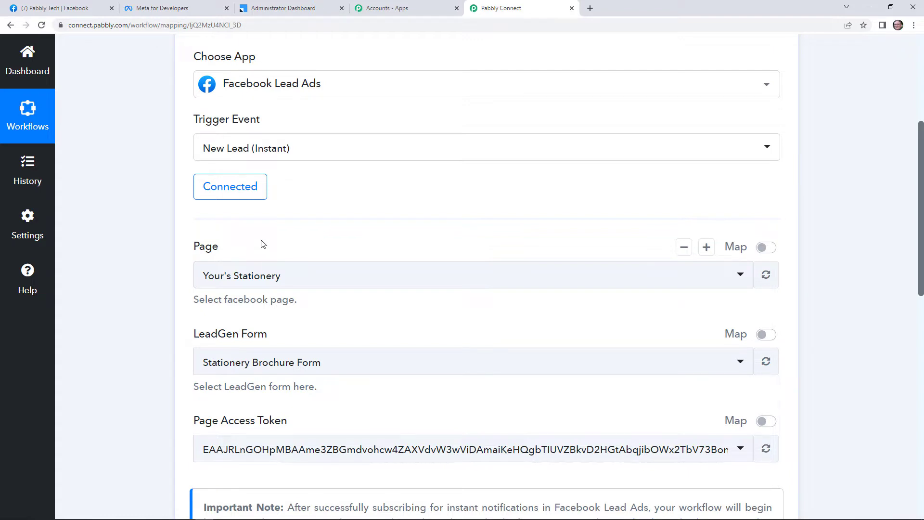
click(329, 282)
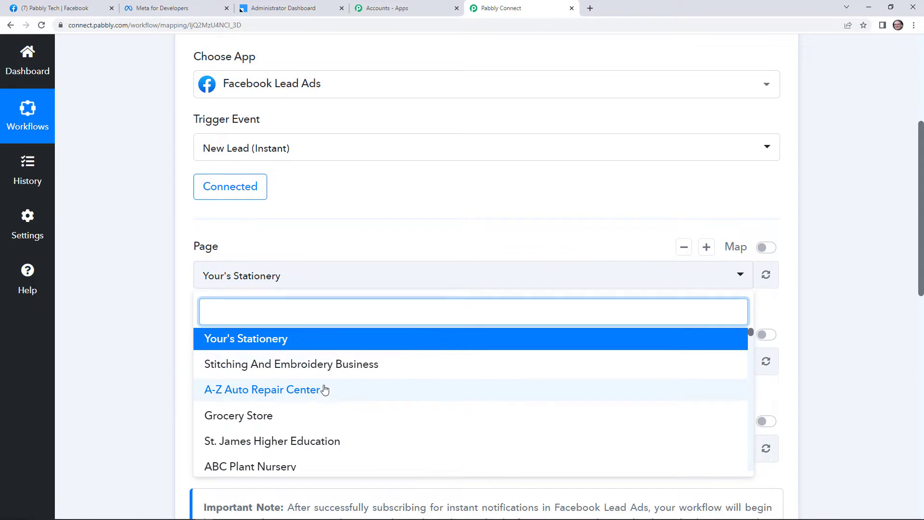
click(52, 5)
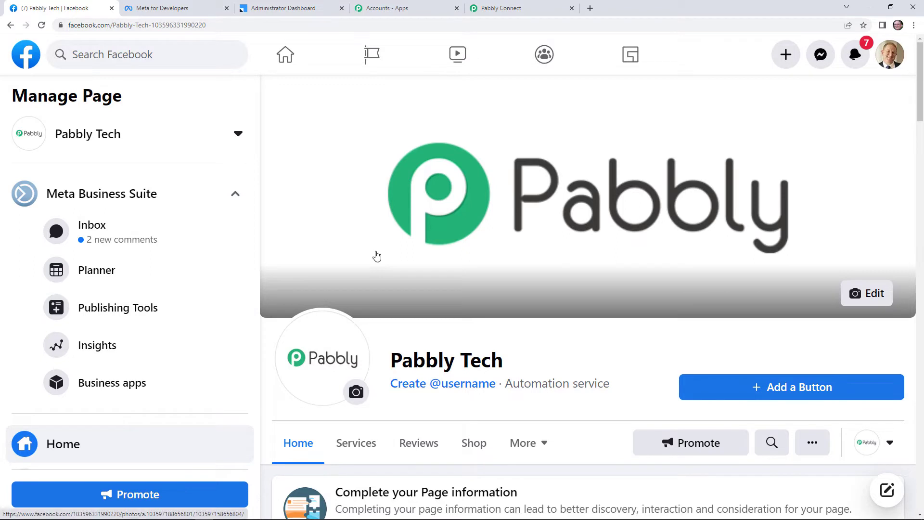
click(505, 6)
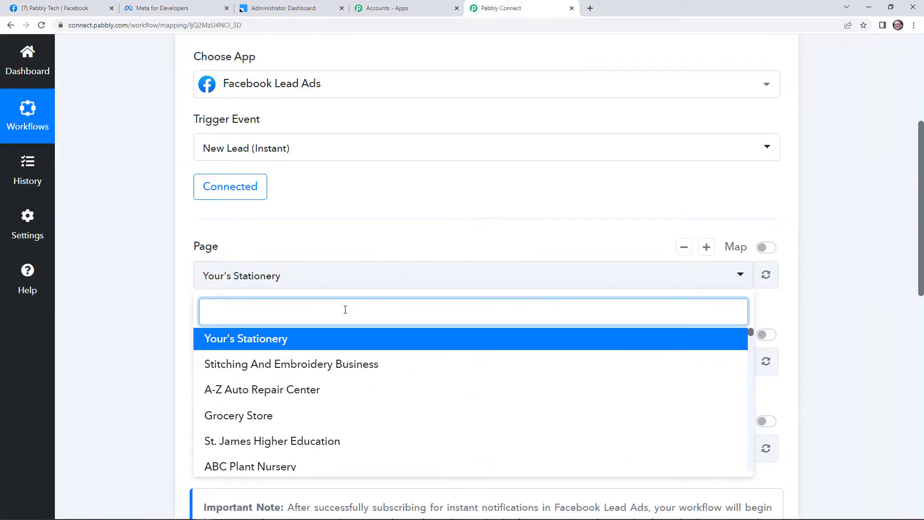
text(pabb)
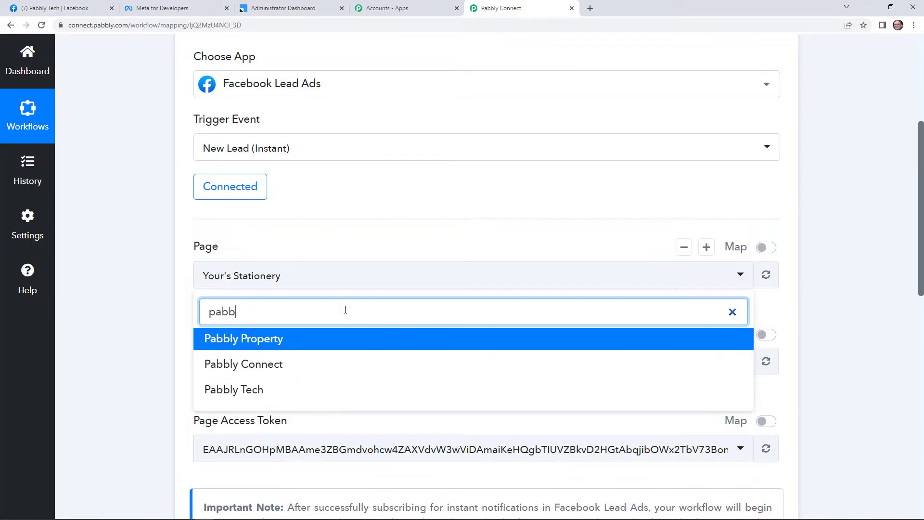
text(l)
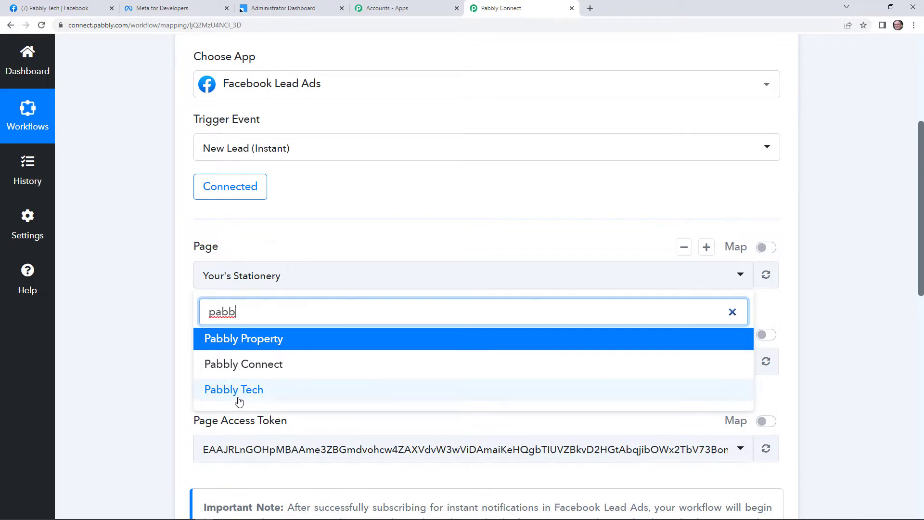
click(240, 399)
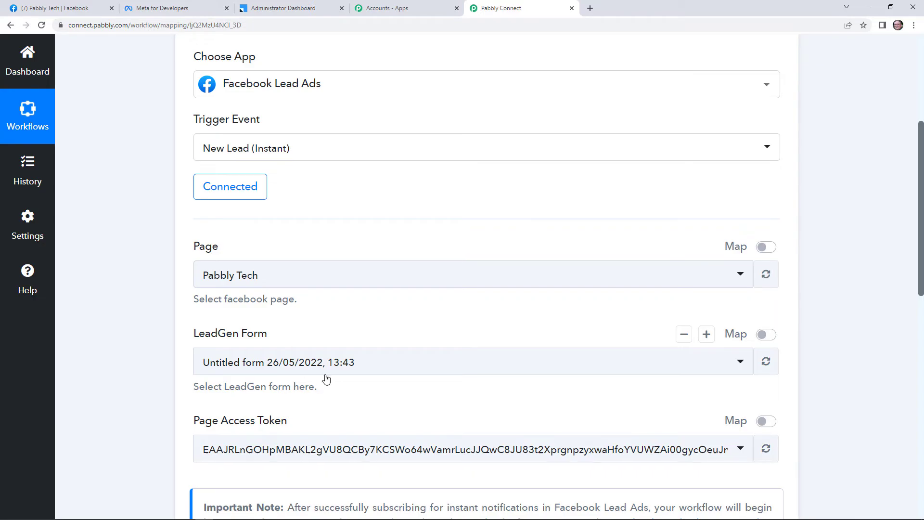
Choose the Pabbly lead form, save and send a test request, then go to Meta for Developers
click(332, 373)
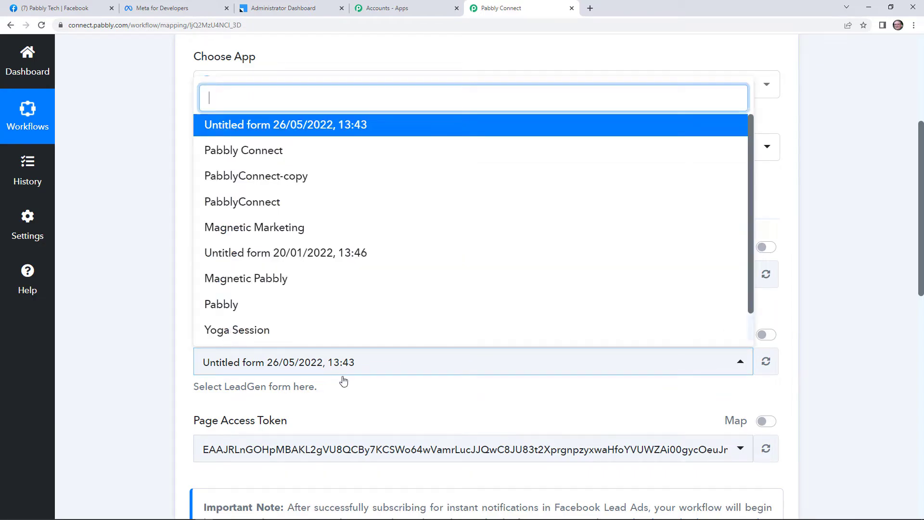
click(342, 313)
scroll(412, 389, down, 3)
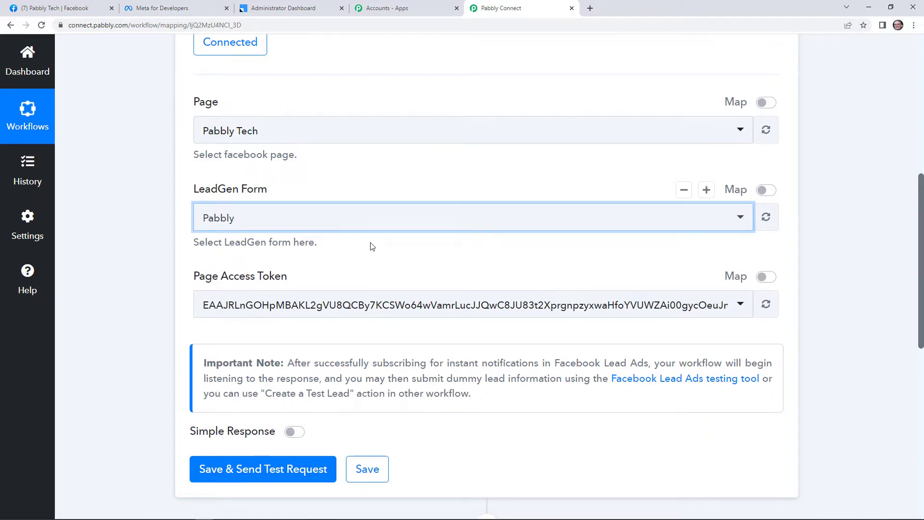
scroll(385, 298, down, 2)
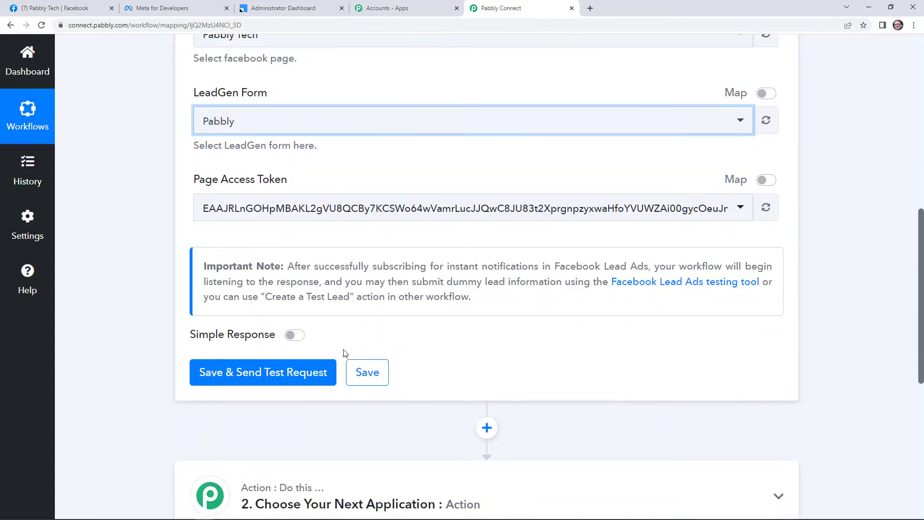
click(287, 384)
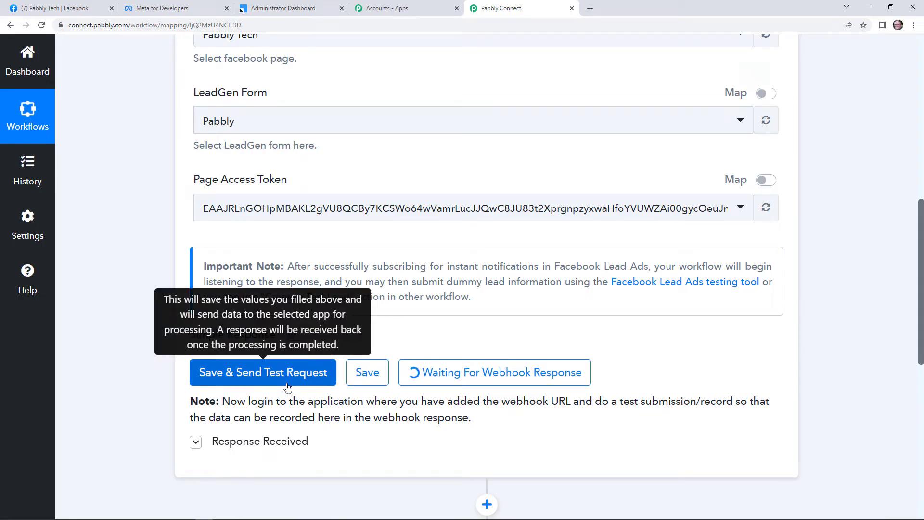
click(180, 8)
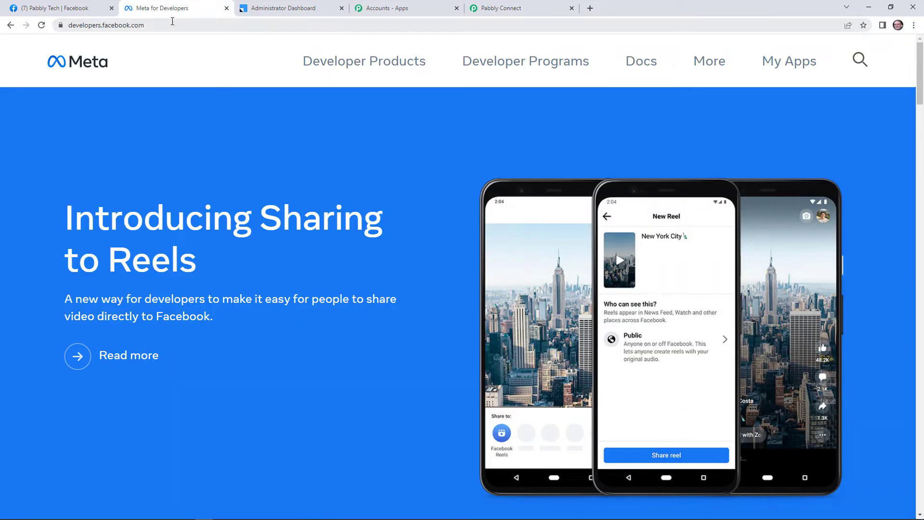
Open the Lead Ads Testing Tool from the developer tools page
click(786, 69)
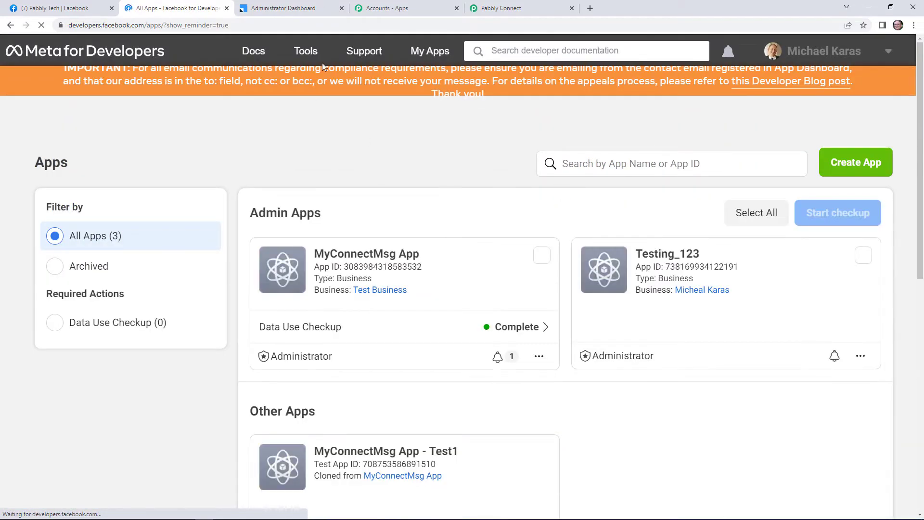
click(308, 51)
scroll(216, 317, down, 6)
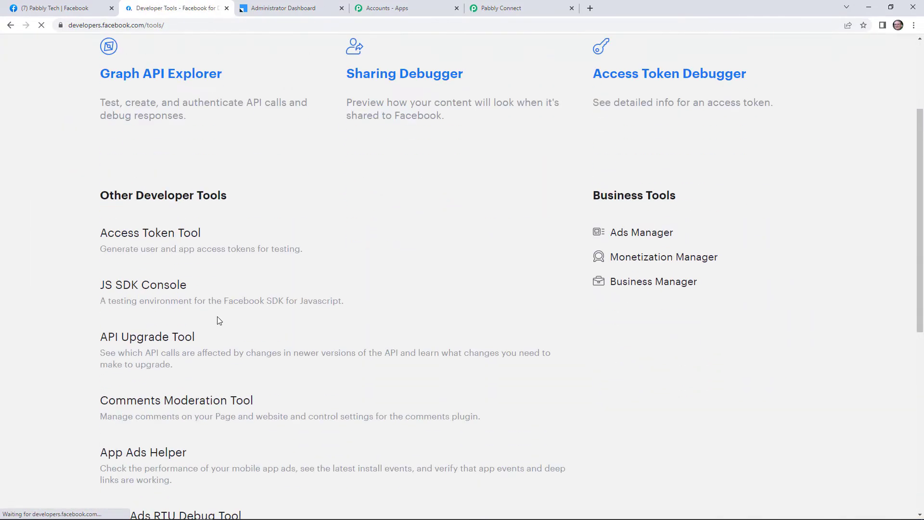
click(176, 420)
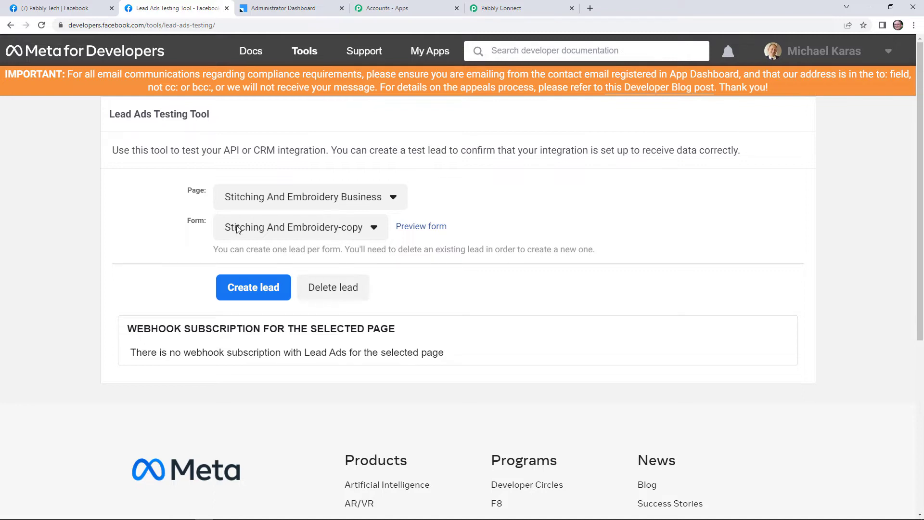
Select the Pabbly Tech page in the Lead Ads Testing Tool
click(338, 198)
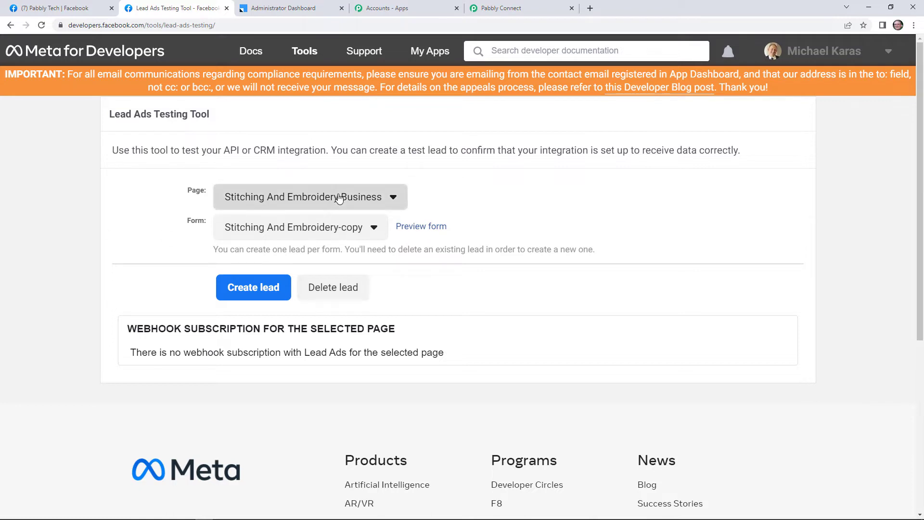
scroll(359, 320, down, 2)
scroll(360, 322, down, 5)
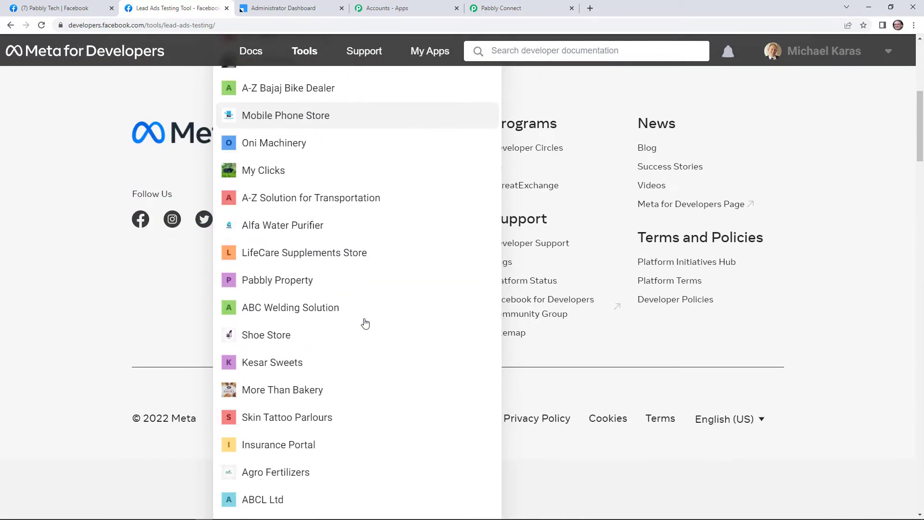
scroll(362, 322, down, 5)
scroll(364, 328, down, 6)
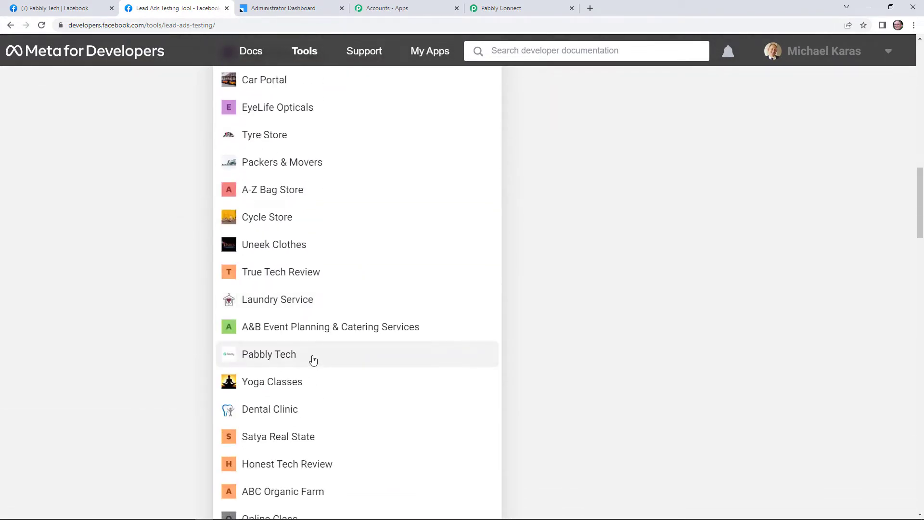
click(313, 360)
scroll(250, 257, up, 5)
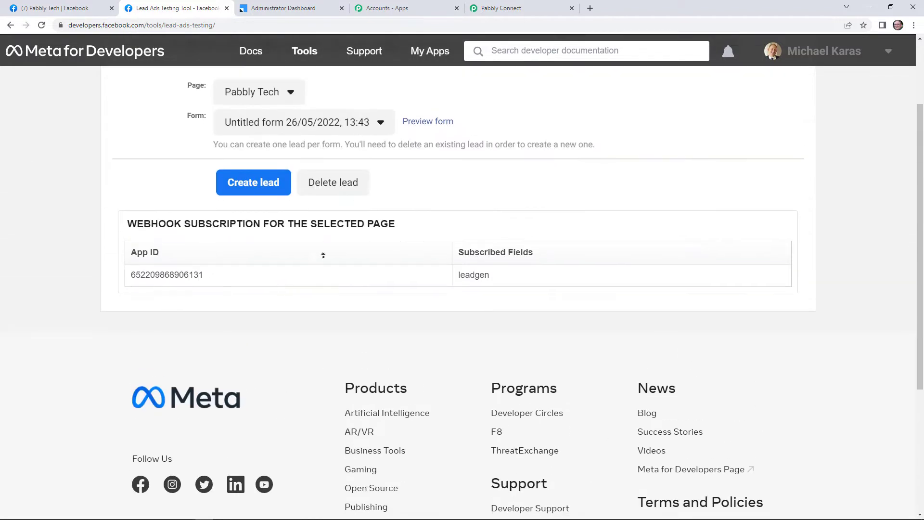
scroll(287, 291, up, 2)
Choose the Pabbly form and delete its existing test lead
click(366, 226)
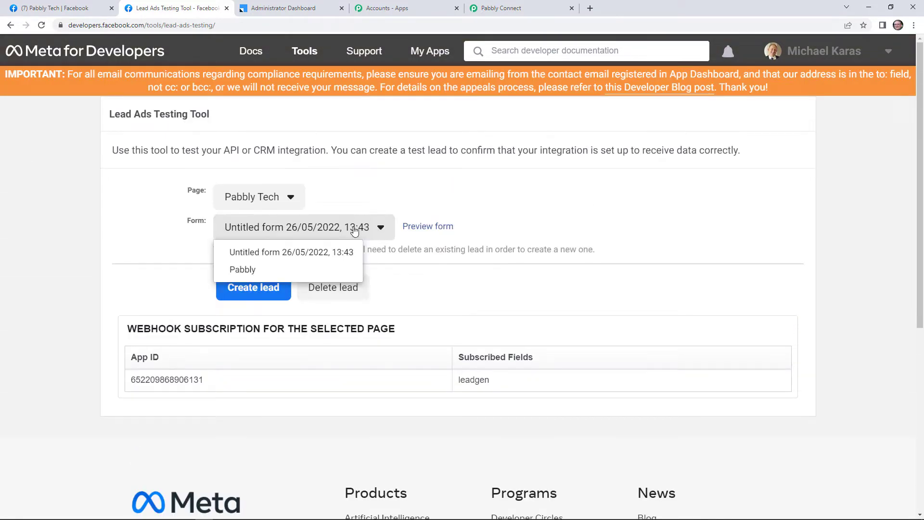
click(310, 270)
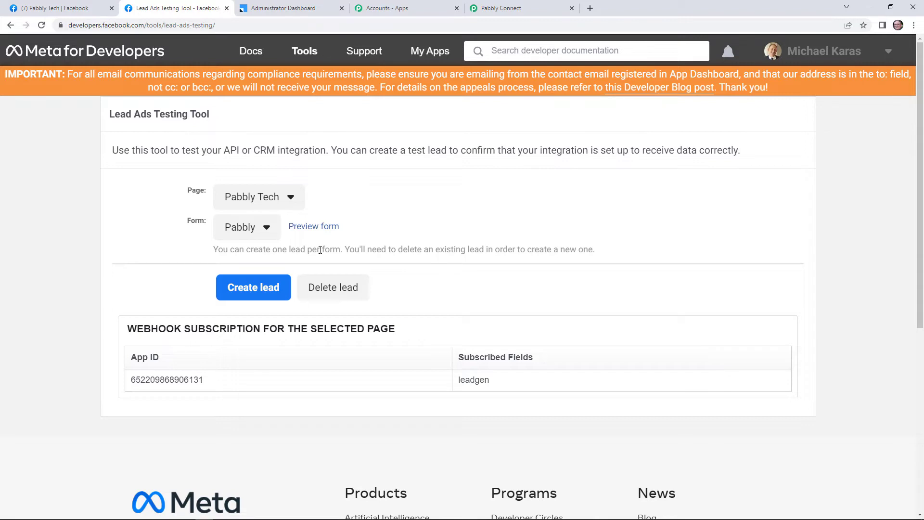
click(346, 293)
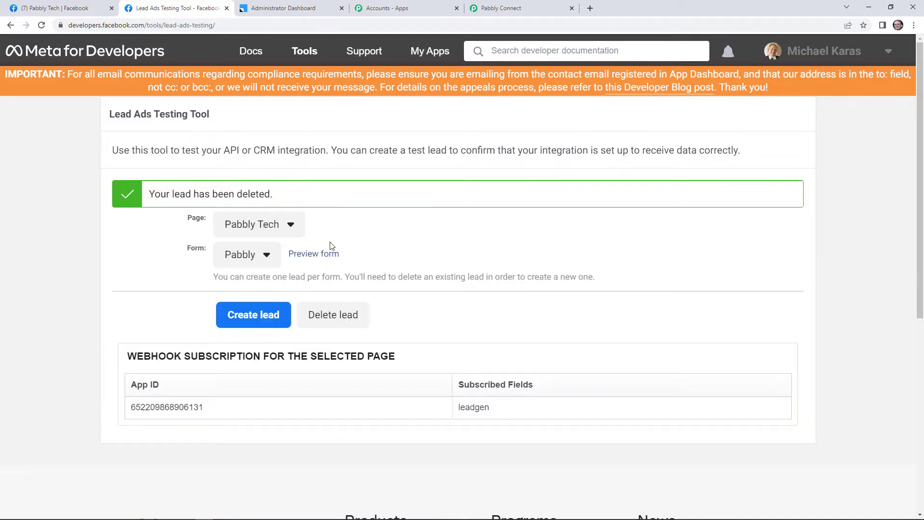
Preview the Pabbly form and set the test lead's name to Dummy Lead
click(323, 256)
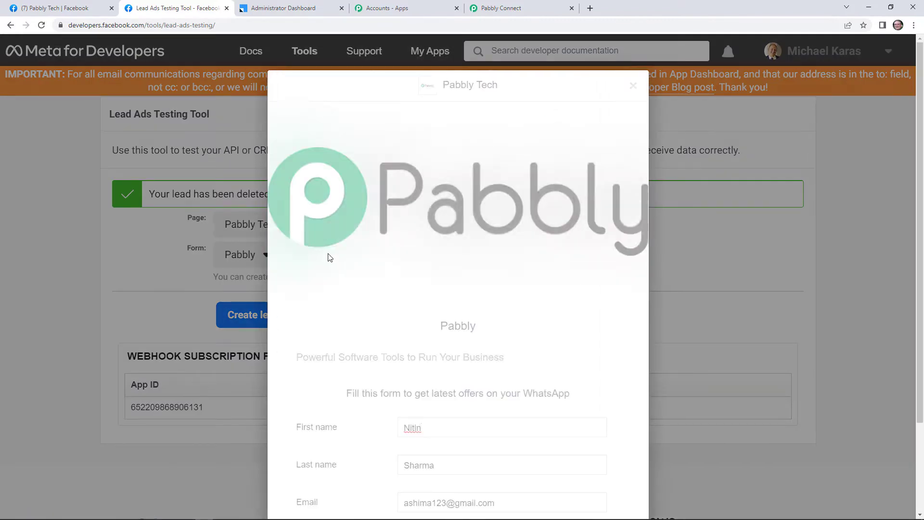
scroll(478, 309, down, 1)
scroll(478, 309, down, 1)
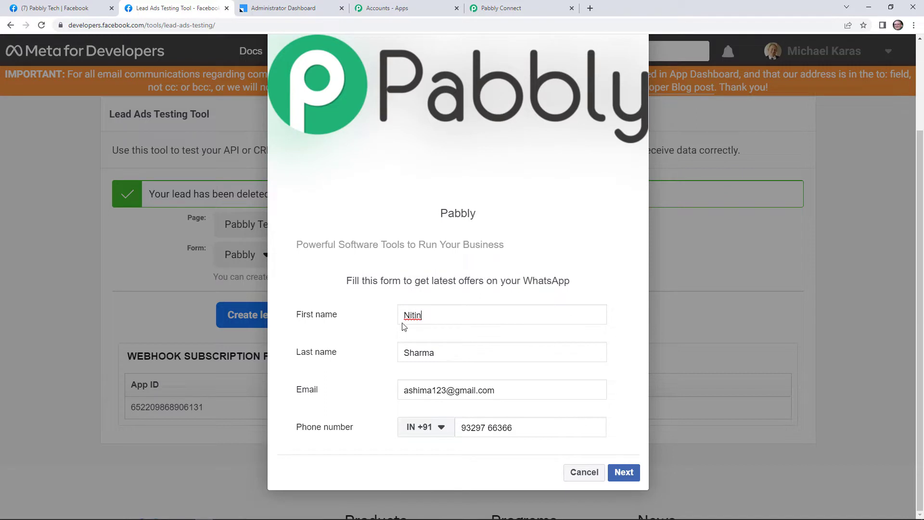
double_click(412, 315)
text(D)
text(ummy )
text(Lead)
key(ctrl+a)
click(473, 317)
key(BackSpace)
key(BackSpace)
double_click(410, 357)
text(K)
key(BackSpace)
text(Lead)
Replace the form's email and phone number with a fresh email address and phone number
click(426, 389)
key(ctrl+a)
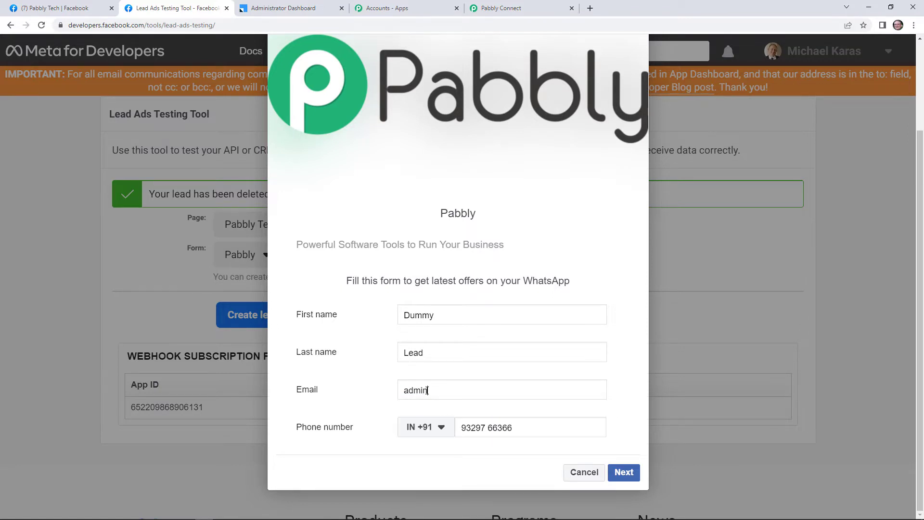
triple_click(481, 426)
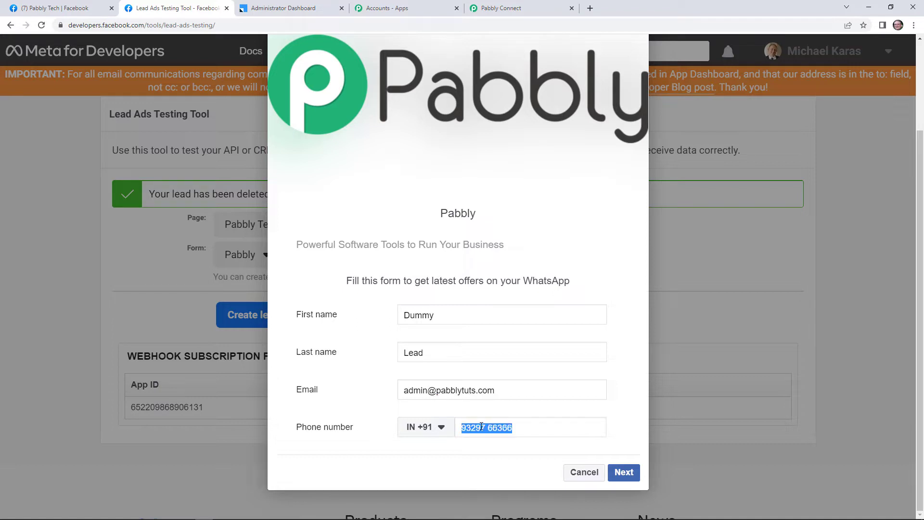
double_click(481, 426)
text(83)
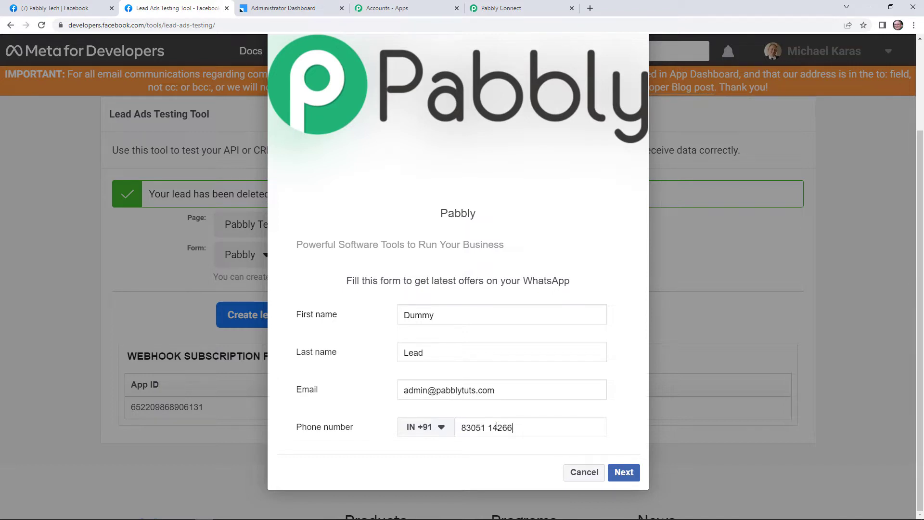
Submit the test lead, close the confirmation and return to Pabbly Connect
click(622, 471)
click(629, 426)
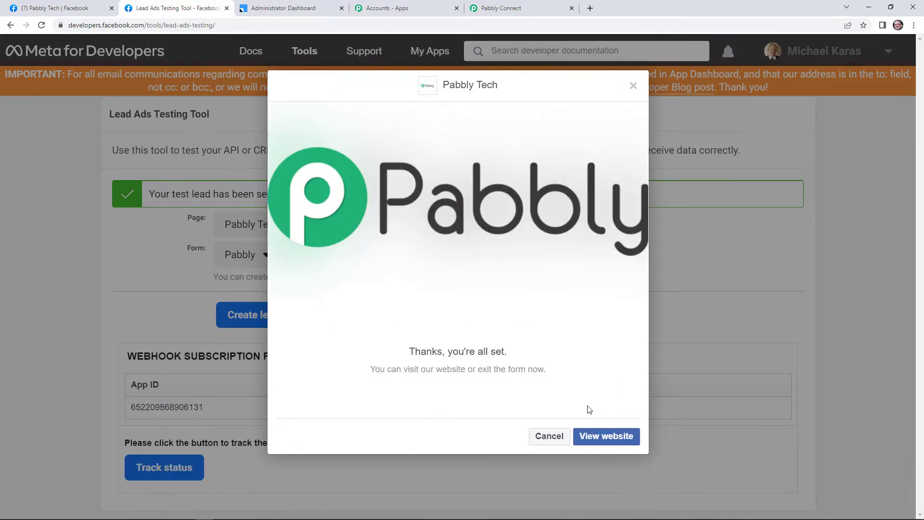
click(633, 86)
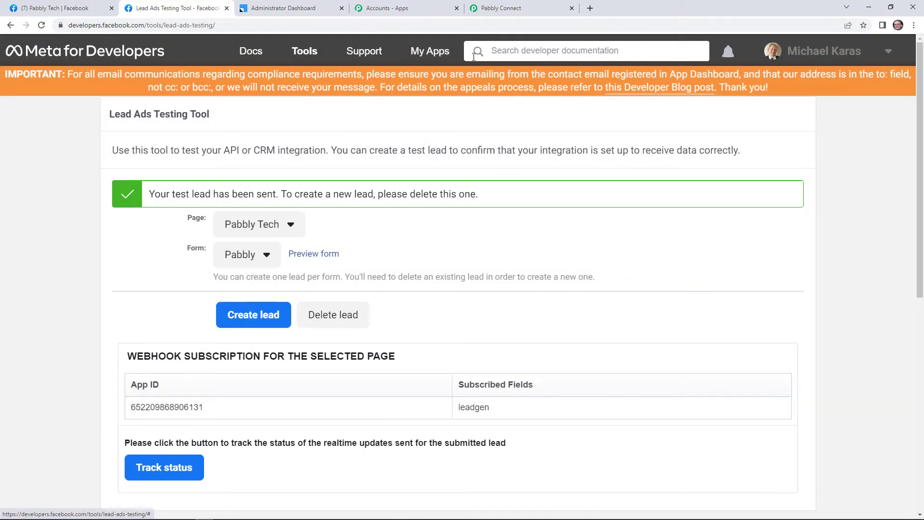
click(484, 8)
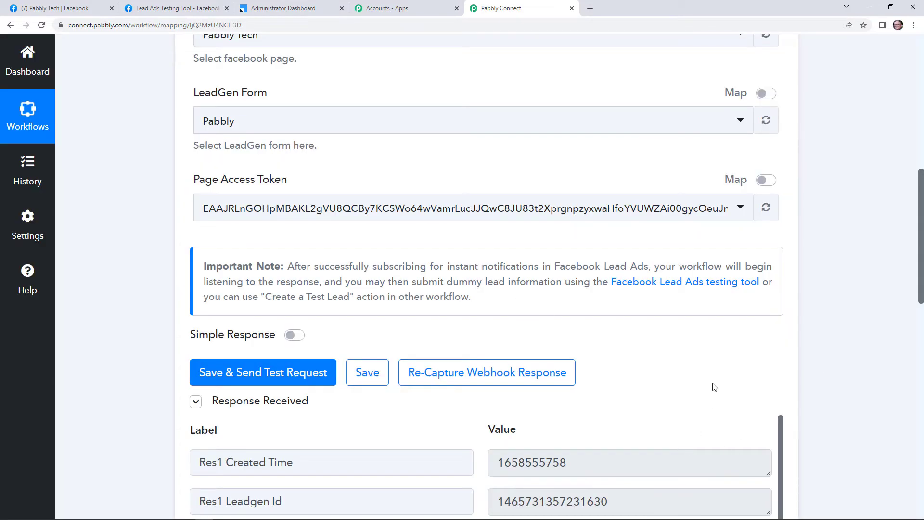
Expand the second step and choose Leadsquared as its app
scroll(714, 356, down, 5)
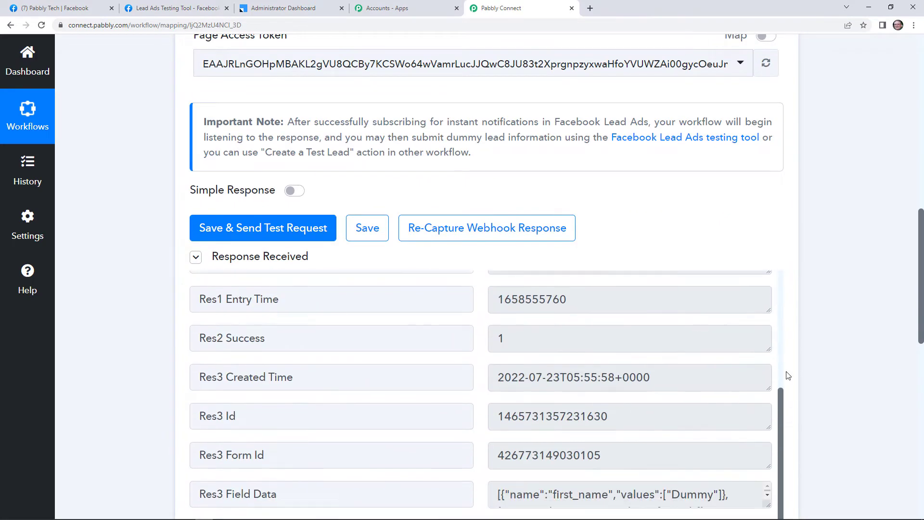
scroll(714, 355, down, 8)
scroll(645, 171, down, 1)
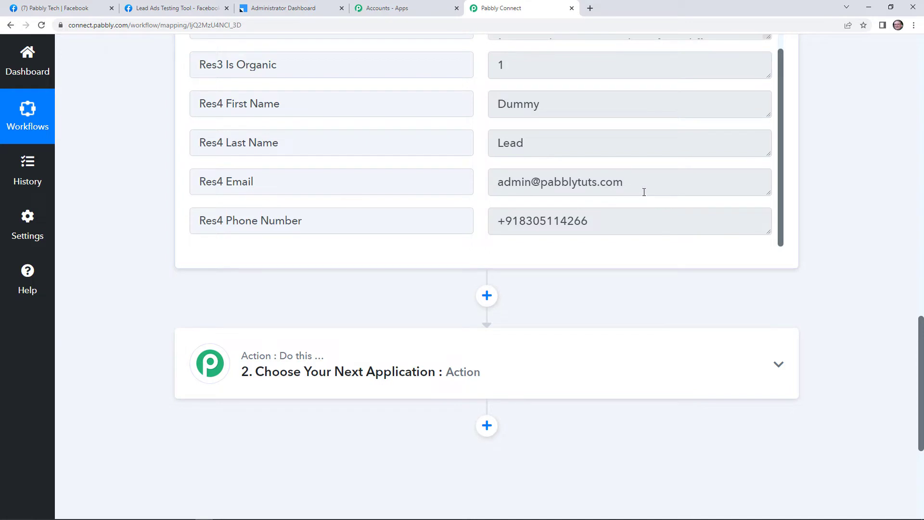
scroll(561, 292, down, 2)
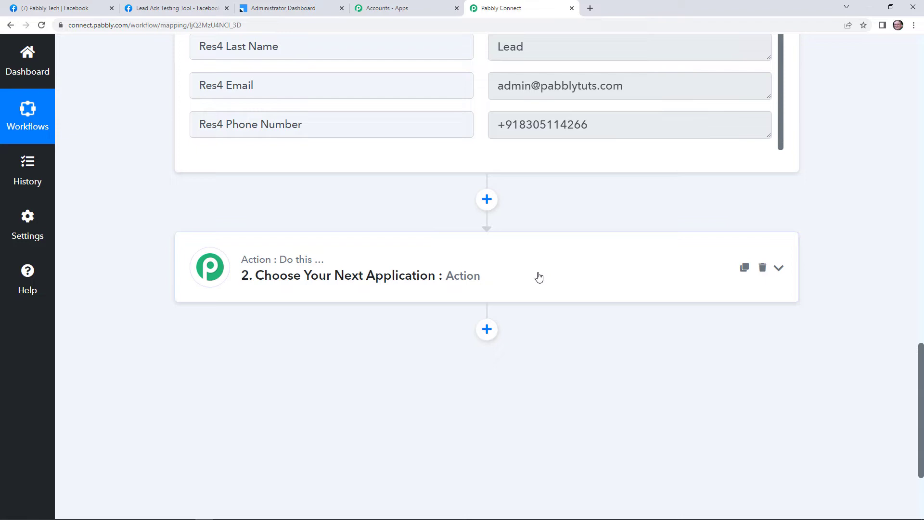
click(539, 278)
scroll(423, 298, down, 2)
click(407, 260)
text(lead)
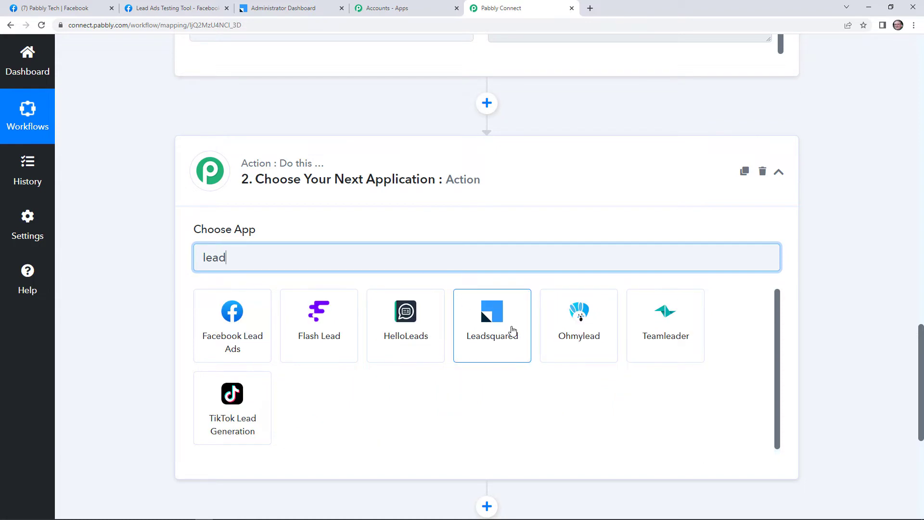
click(510, 324)
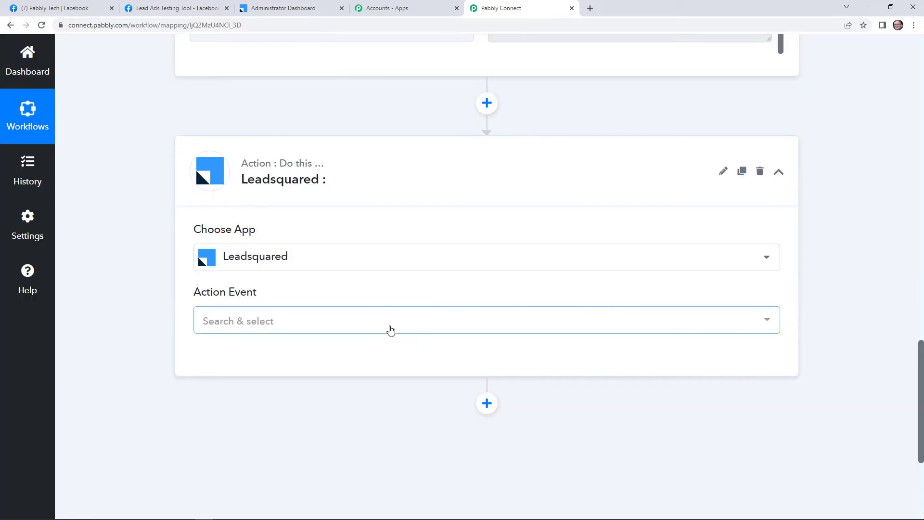
Set the Leadsquared action event to Create a Lead and Activity
click(389, 327)
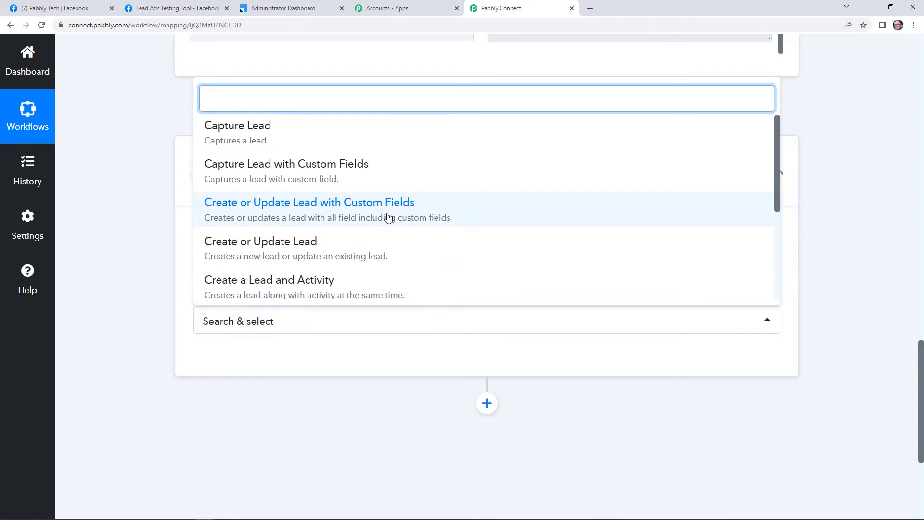
scroll(388, 214, down, 2)
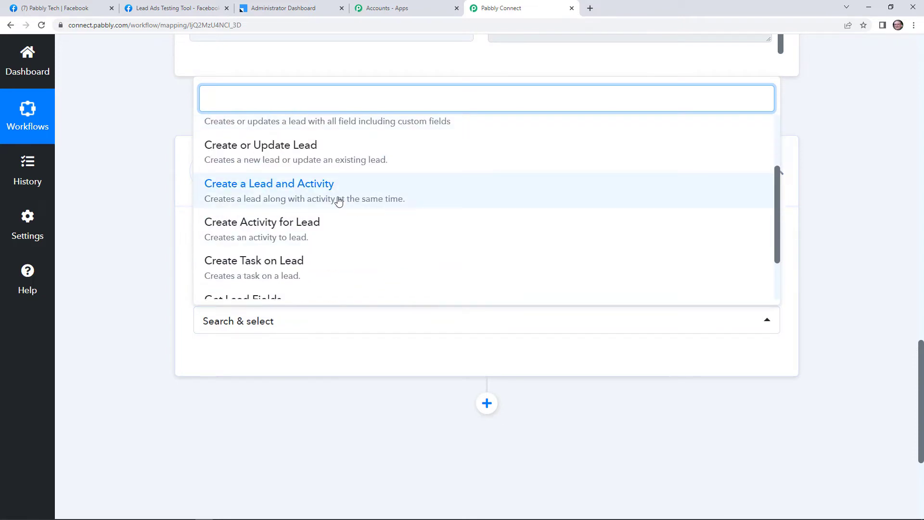
click(339, 201)
Open the Connect Leadsquared Account form and review its Access Key, Secret Key and API Host fields
click(240, 361)
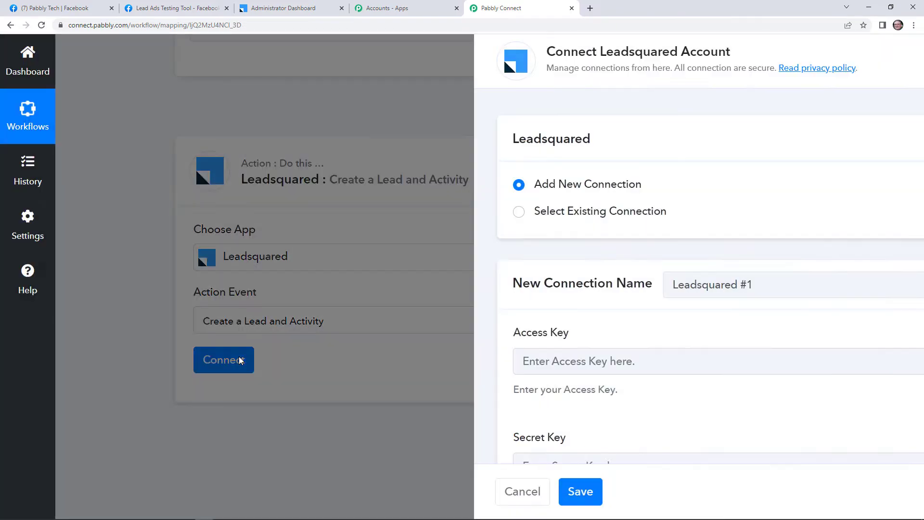
scroll(606, 355, down, 3)
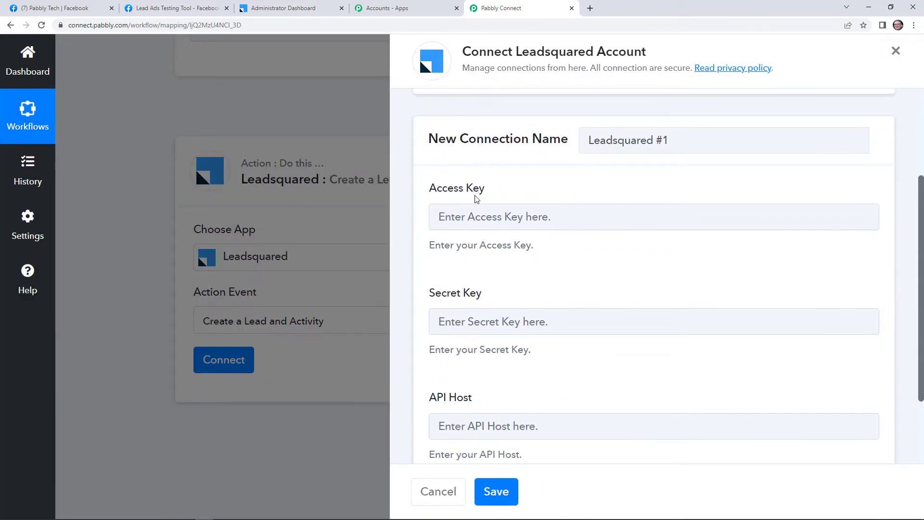
scroll(504, 347, down, 1)
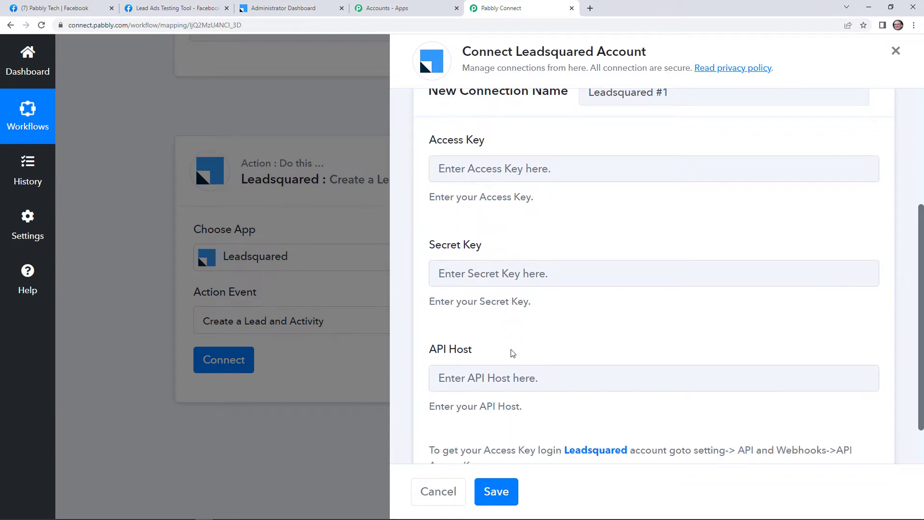
scroll(529, 342, down, 1)
scroll(549, 295, up, 2)
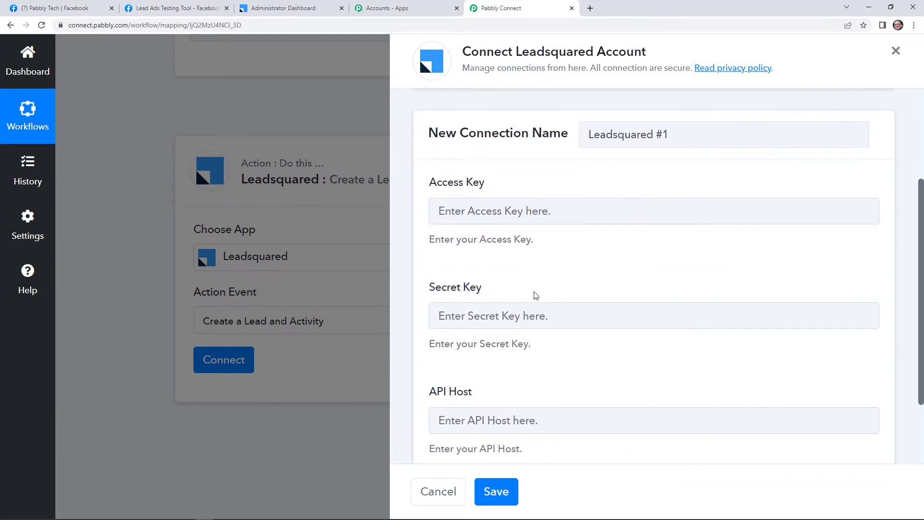
click(276, 11)
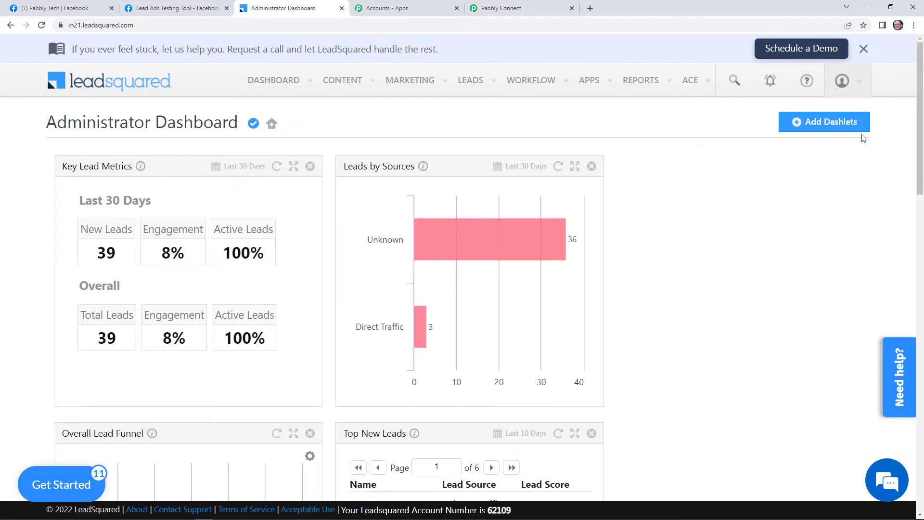
Copy the access key from LeadSquared's API and Webhooks settings
click(843, 81)
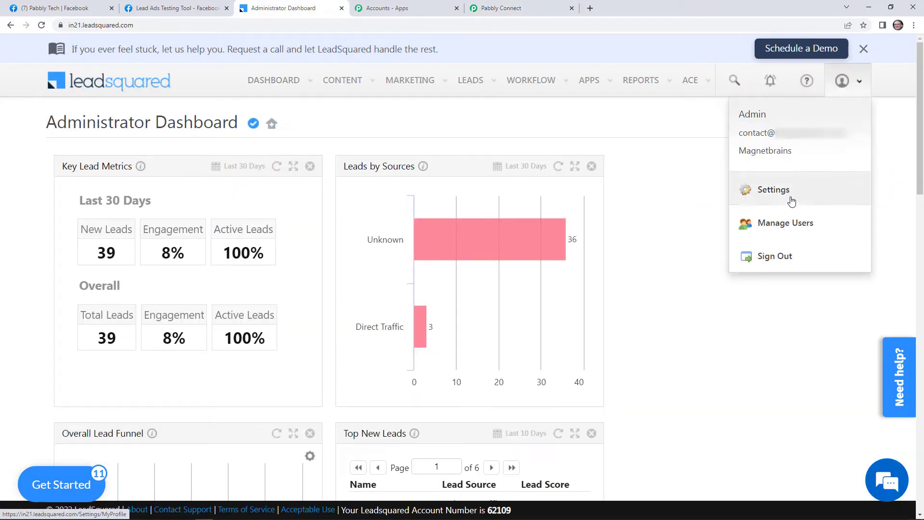
click(791, 201)
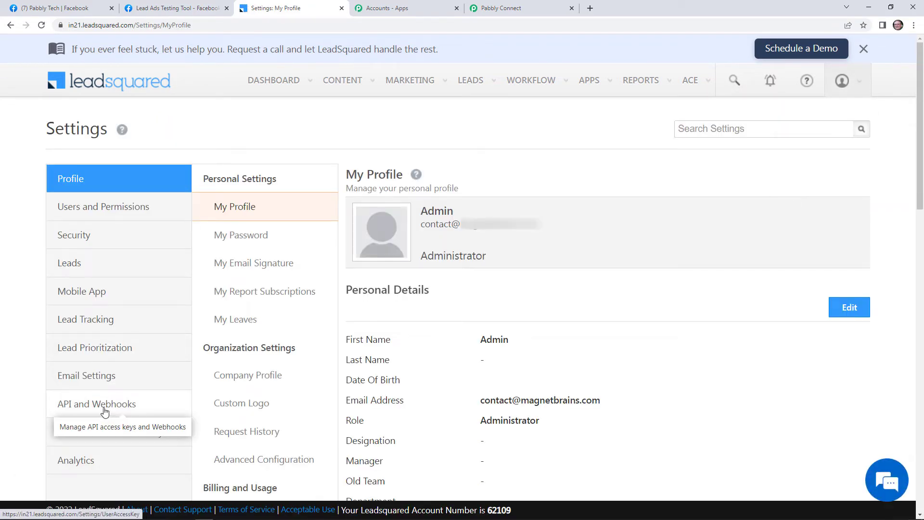
click(104, 411)
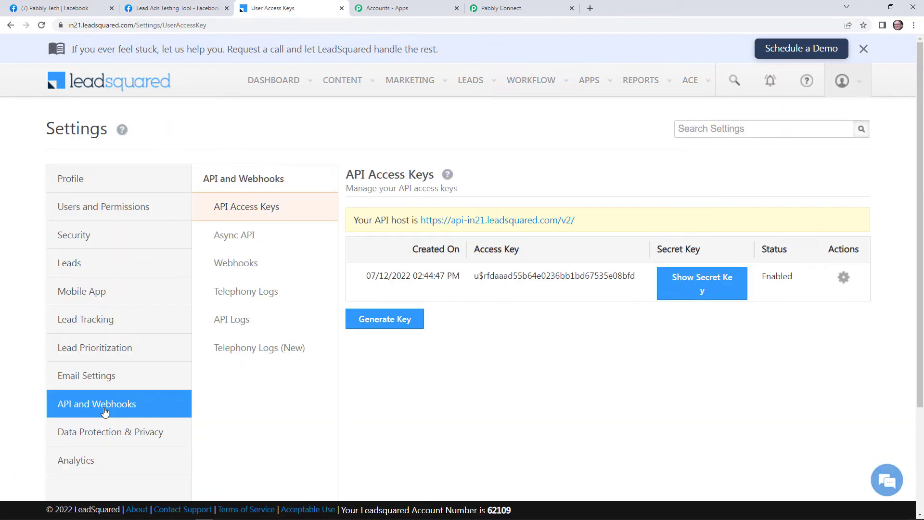
double_click(521, 276)
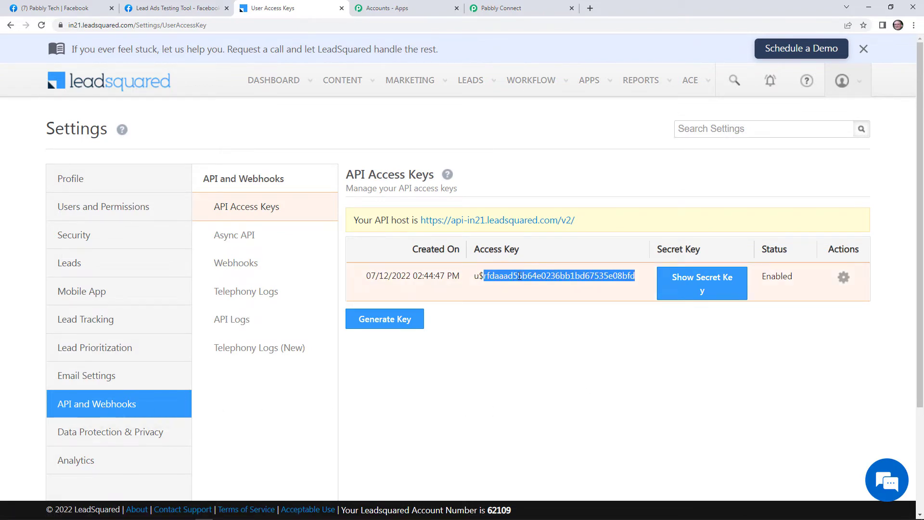
click(472, 275)
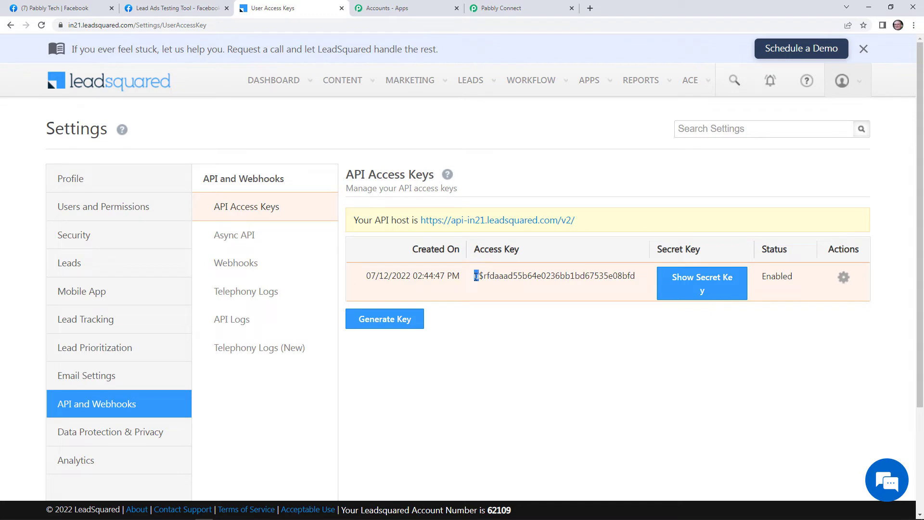
key(shift+Right)
key(shift+Right)
key(shift+Right)
key(shift+Right)
key(shift+Right)
key(shift+Right)
key(shift+Right)
key(shift+Right)
key(shift+Right)
key(shift+Right)
key(shift+Right)
key(shift+Right)
key(shift+Right)
key(shift+Right)
key(shift+Right)
key(shift+Right)
key(shift+Right)
key(shift+Right)
key(shift+Right)
key(shift+Right)
key(ctrl+c)
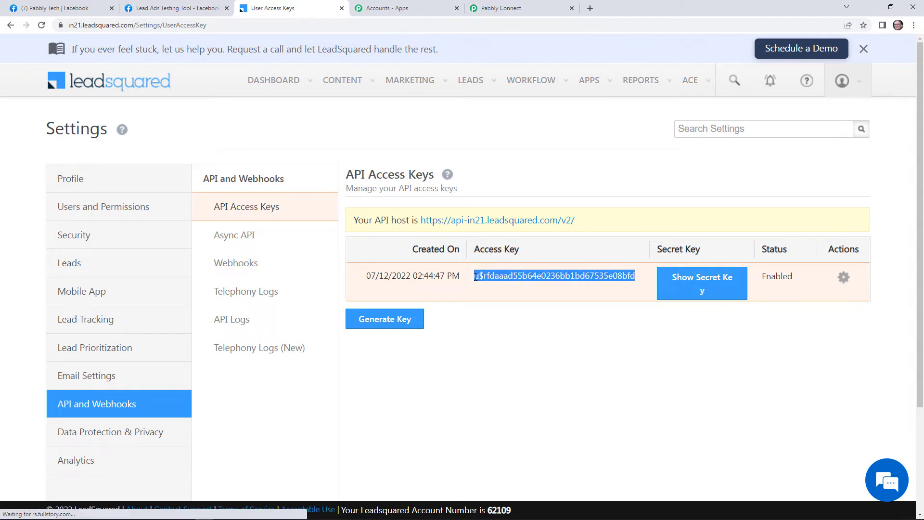
click(536, 7)
Paste the access key into Pabbly and copy the revealed secret key from LeadSquared
right_click(540, 197)
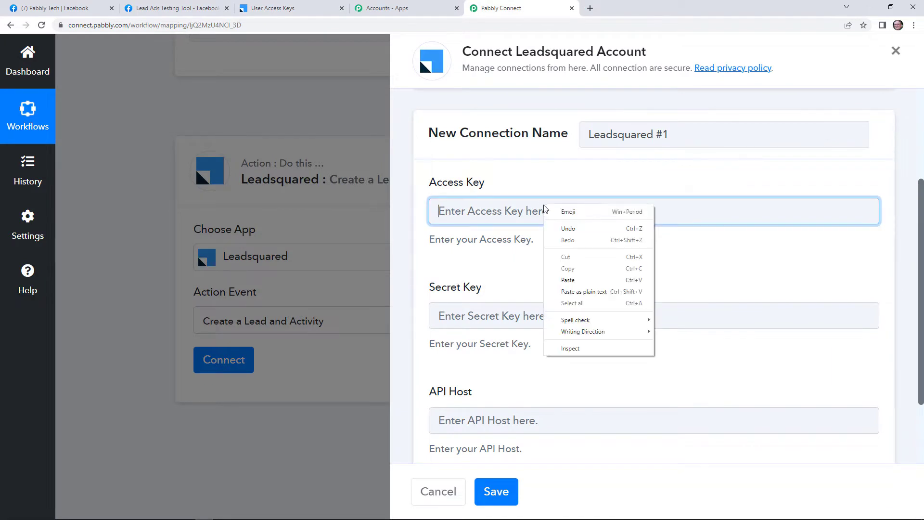
click(581, 280)
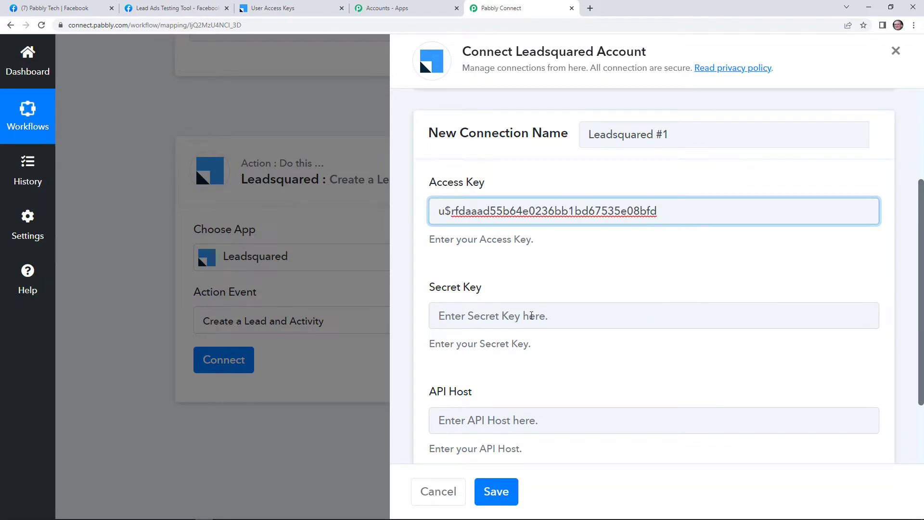
click(269, 9)
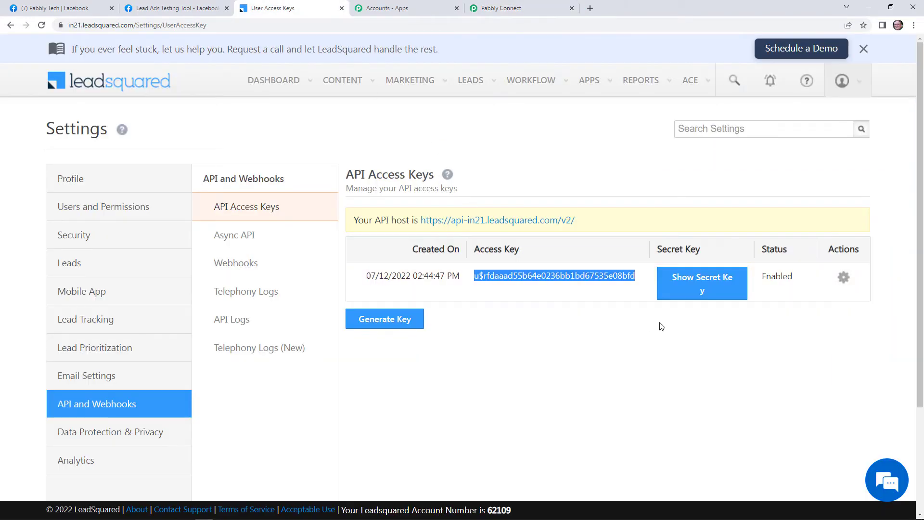
click(703, 282)
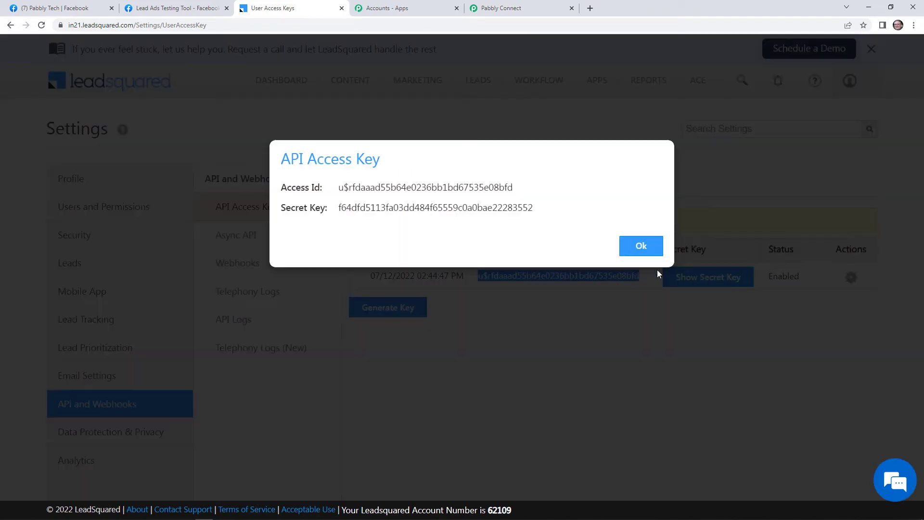
double_click(380, 208)
right_click(380, 209)
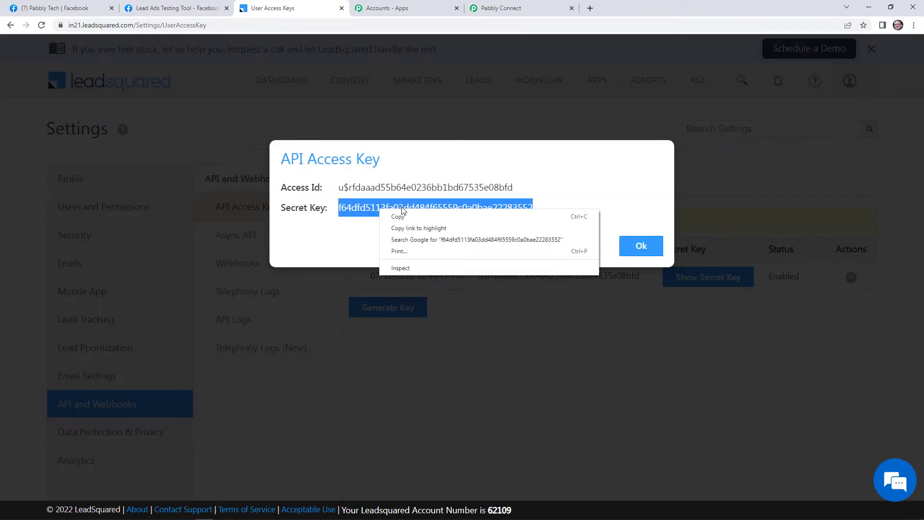
click(420, 215)
click(485, 51)
click(501, 8)
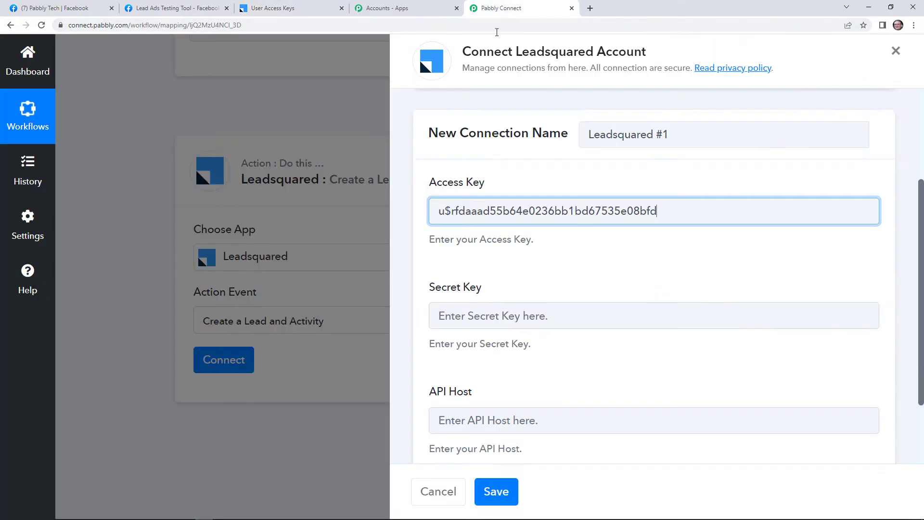
Paste the secret key and the copied API host URL, then save the connection
click(491, 313)
right_click(490, 313)
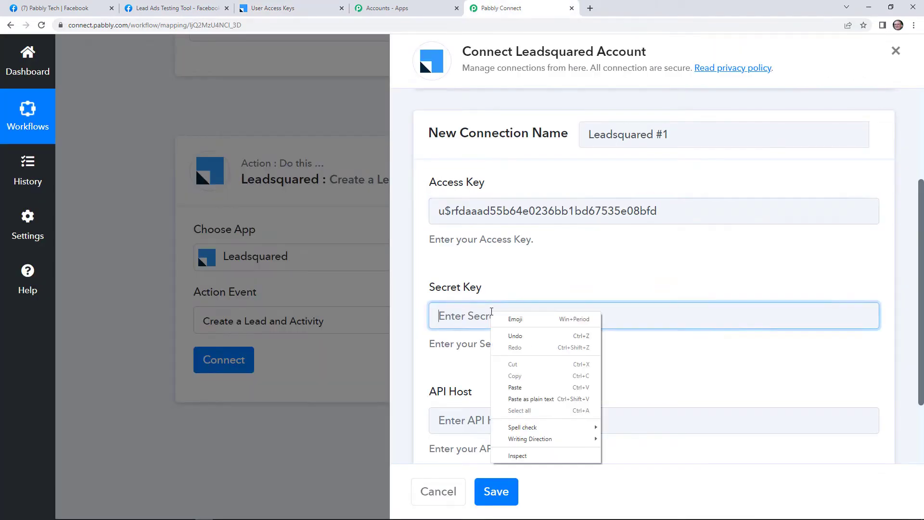
click(531, 389)
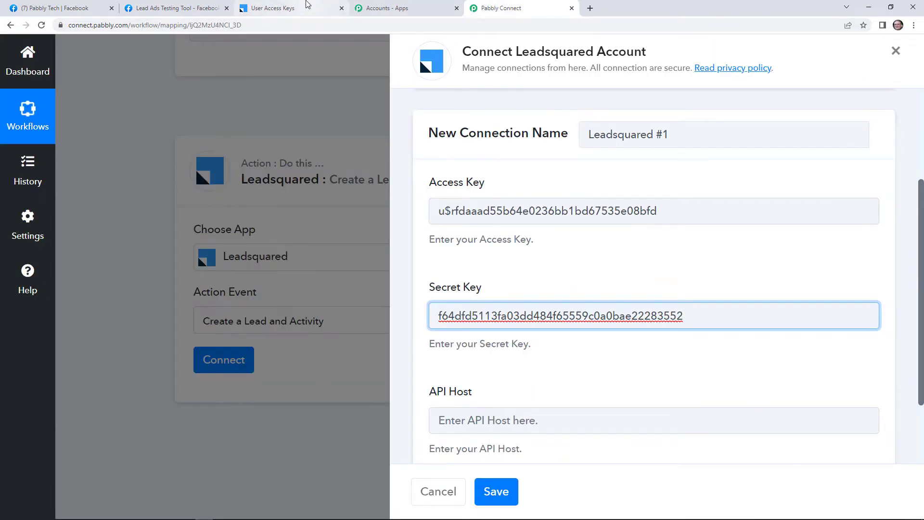
click(306, 6)
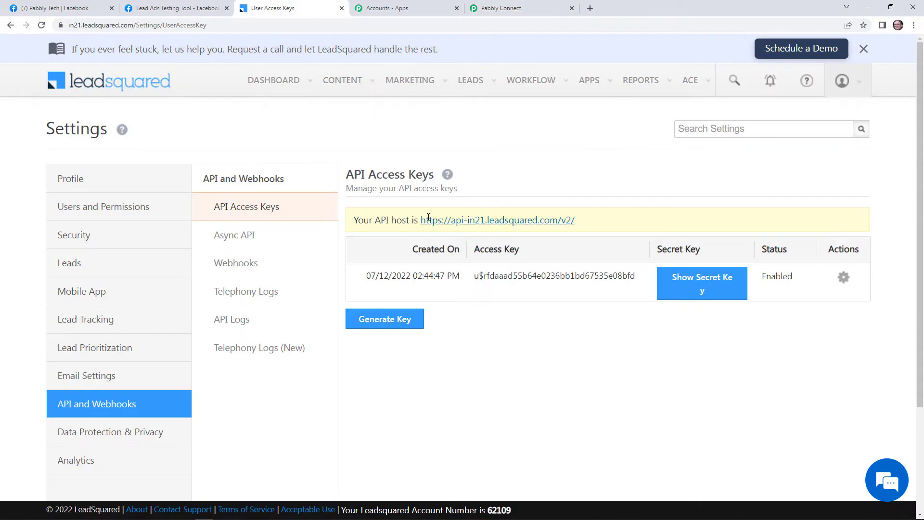
double_click(440, 220)
key(shift+Right)
key(shift+Right)
key(shift+Right)
key(shift+Right)
key(shift+Right)
key(shift+Right)
key(shift+Right)
key(shift+Right)
key(shift+Right)
key(shift+Right)
key(shift+Right)
key(shift+Right)
key(shift+Right)
key(shift+Right)
key(shift+Right)
key(shift+Right)
key(shift+Right)
key(shift+Right)
key(shift+Right)
key(shift+Right)
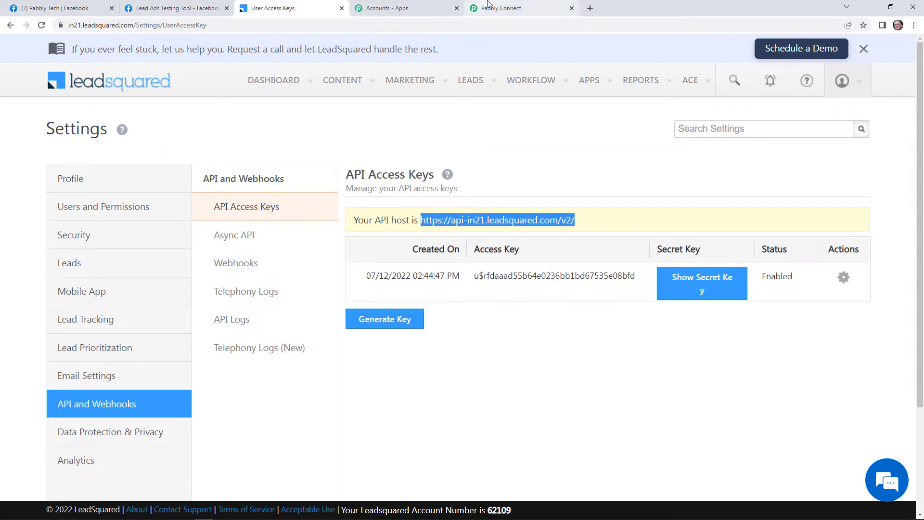
click(510, 8)
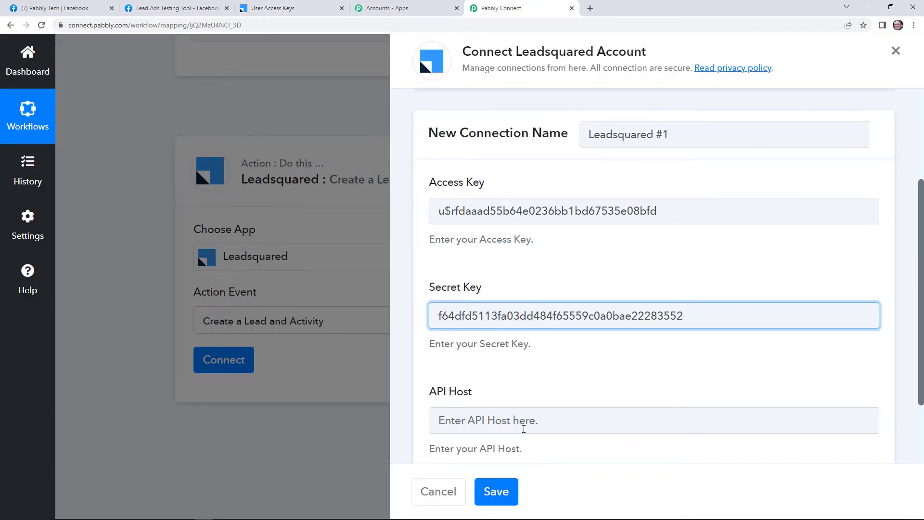
right_click(524, 429)
click(554, 350)
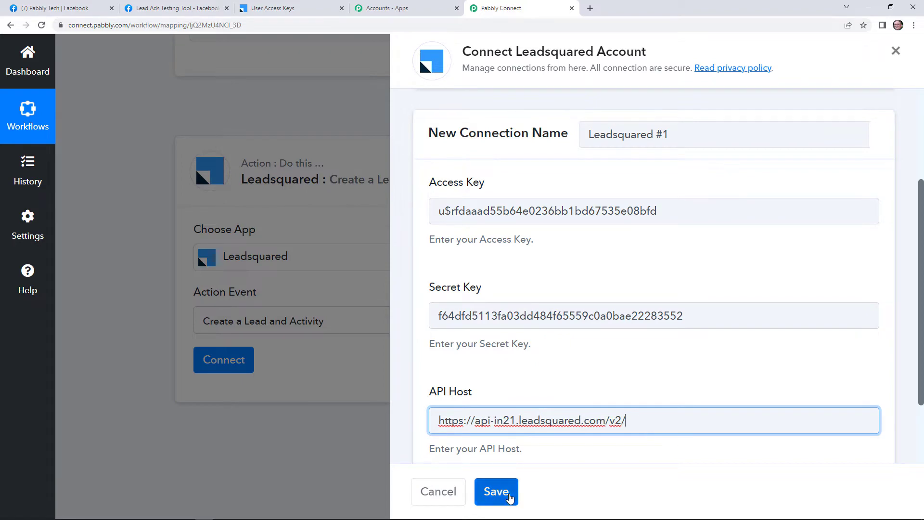
click(509, 496)
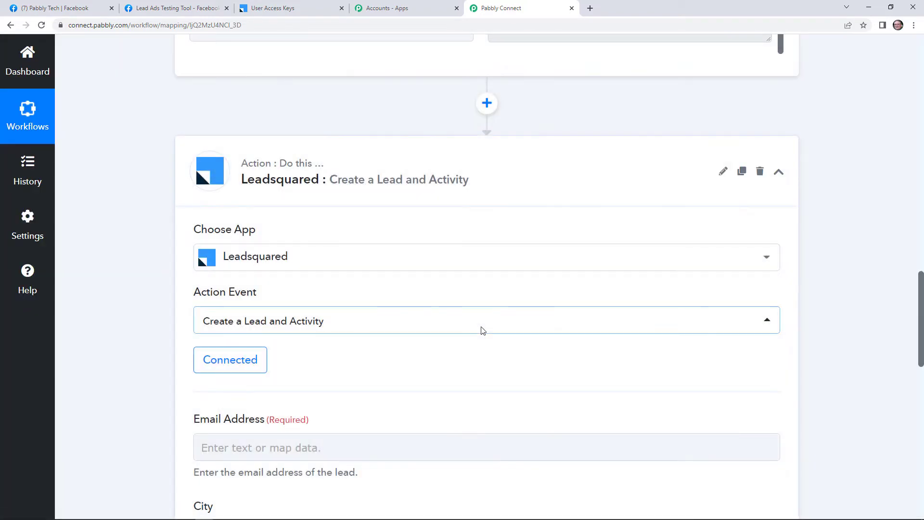
Scroll through the Create a Lead and Activity fields, then return to LeadSquared's API Access Keys page
scroll(481, 330, down, 4)
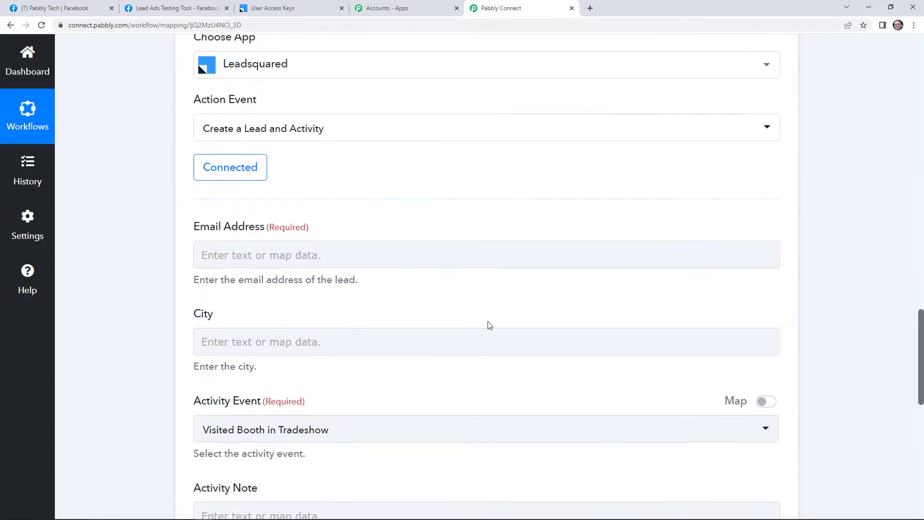
scroll(489, 325, down, 3)
scroll(491, 319, down, 5)
scroll(499, 322, up, 2)
scroll(503, 331, up, 6)
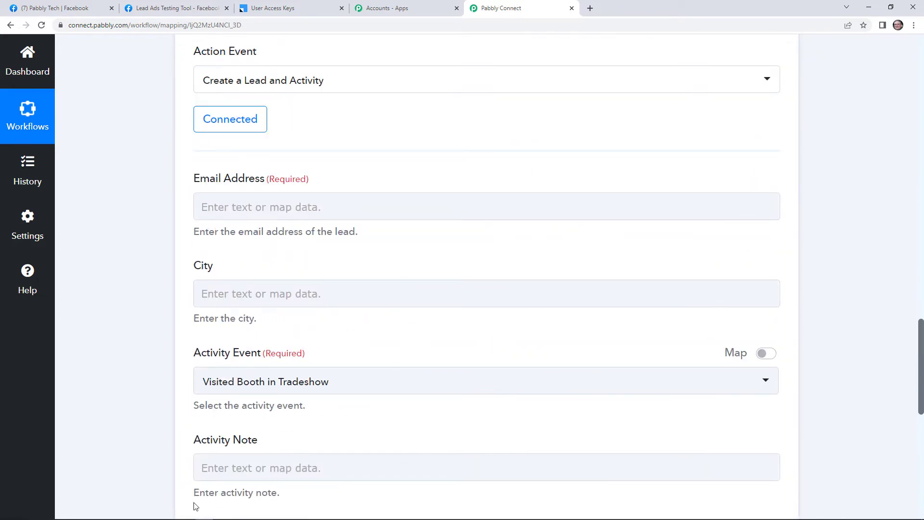
click(272, 7)
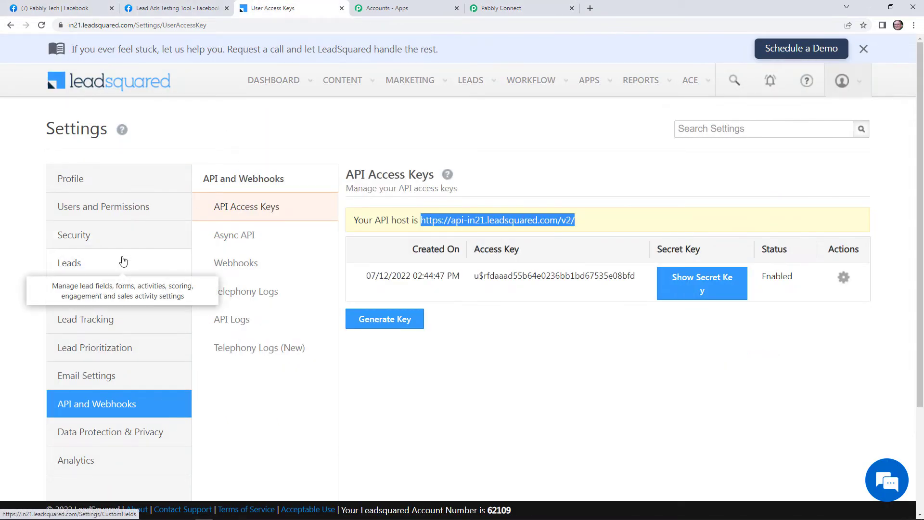
Check LeadSquared's Custom Activities & Scores list for Facebook ads Lead, then return to Pabbly Connect
click(123, 261)
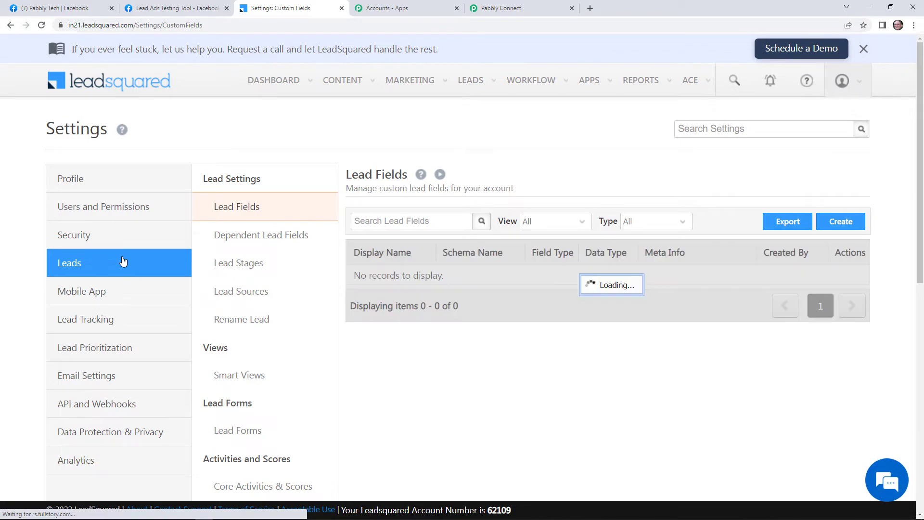
scroll(259, 429, down, 1)
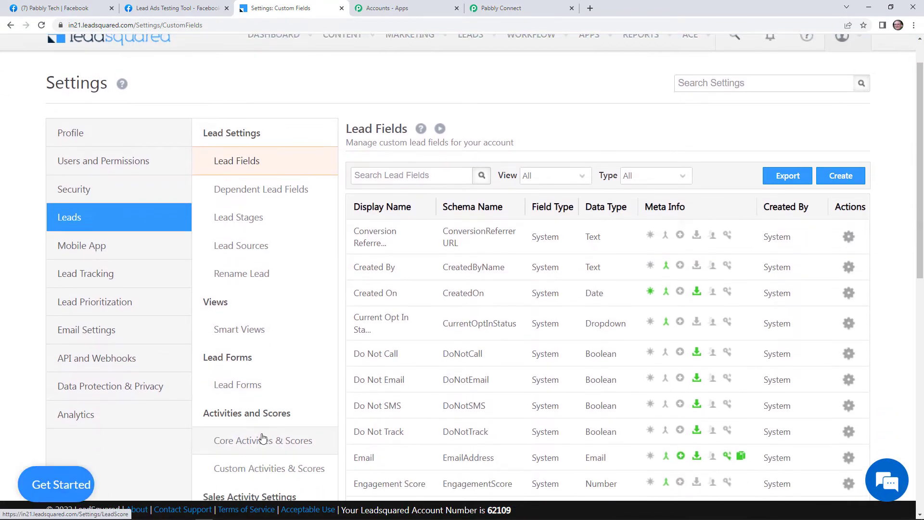
click(274, 467)
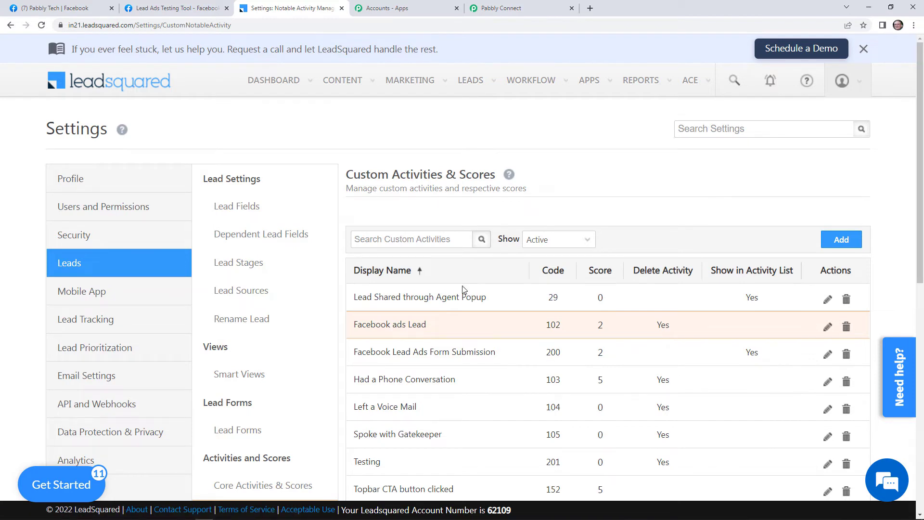
click(513, 8)
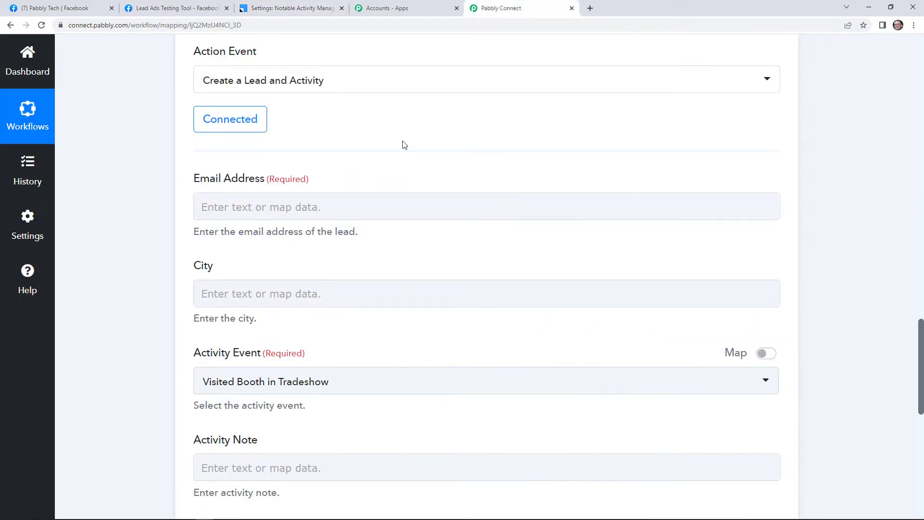
scroll(335, 317, down, 4)
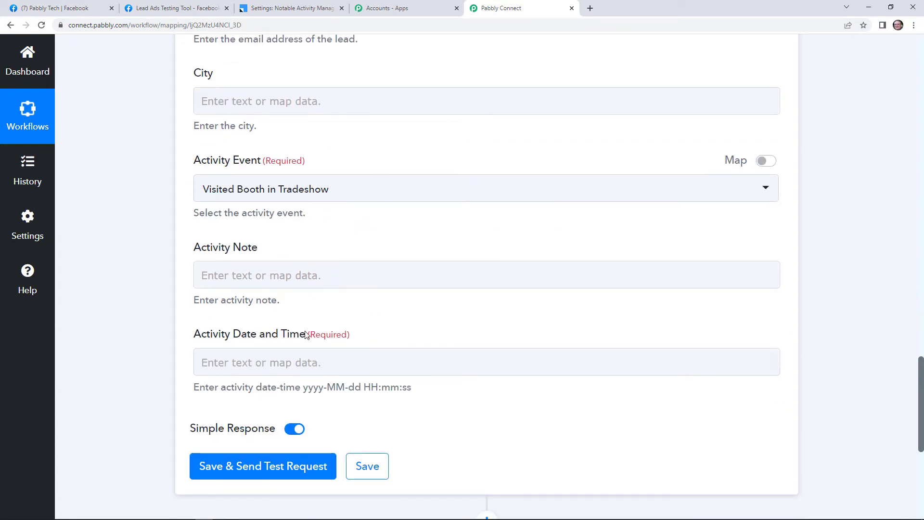
scroll(343, 241, up, 3)
scroll(325, 342, down, 5)
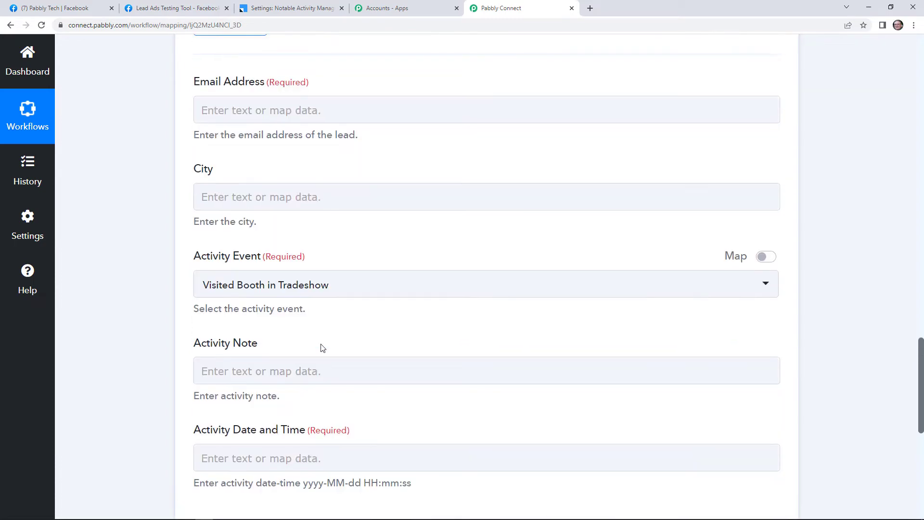
click(270, 262)
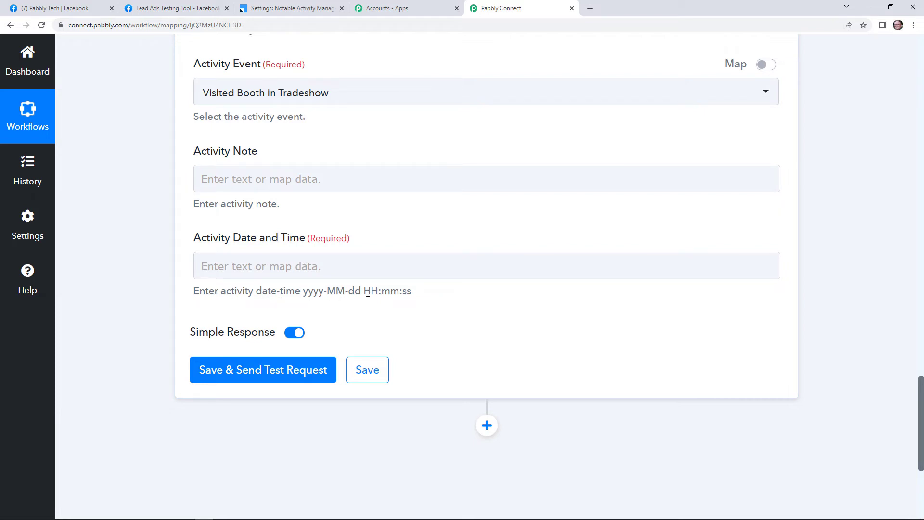
scroll(367, 292, up, 15)
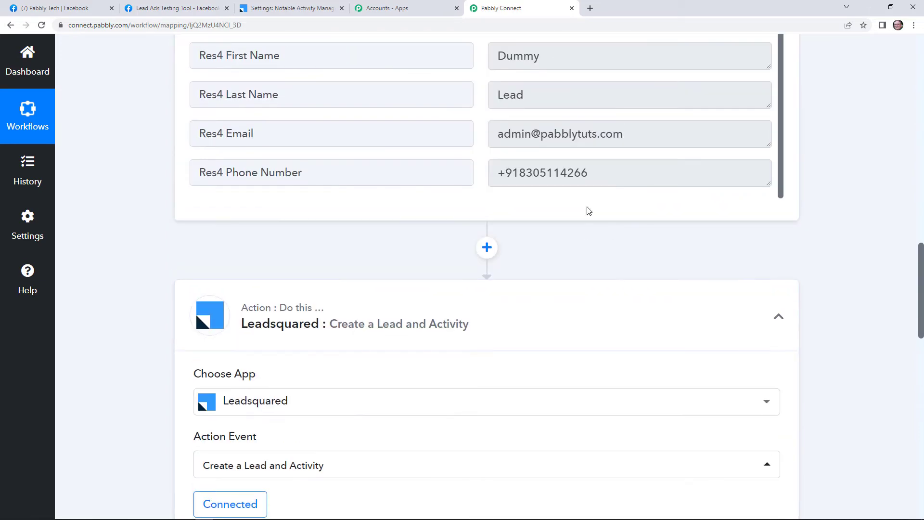
scroll(632, 160, up, 8)
scroll(809, 186, up, 1)
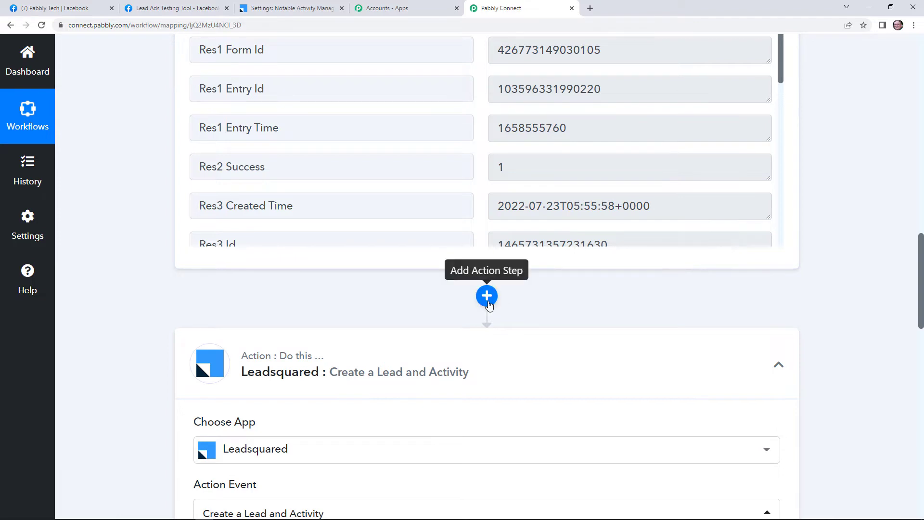
Insert a Date/Time Formatter step with Format Date with Time Zone before Leadsquared and connect it
click(486, 298)
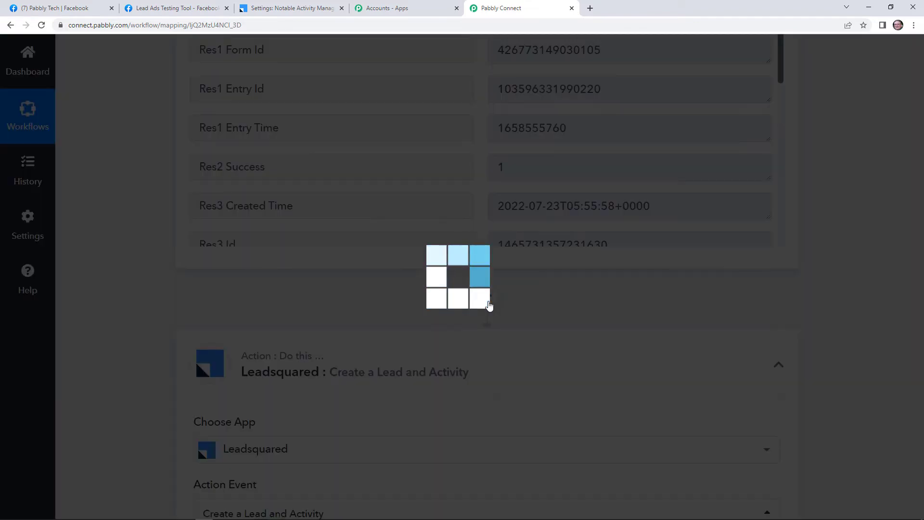
text(date)
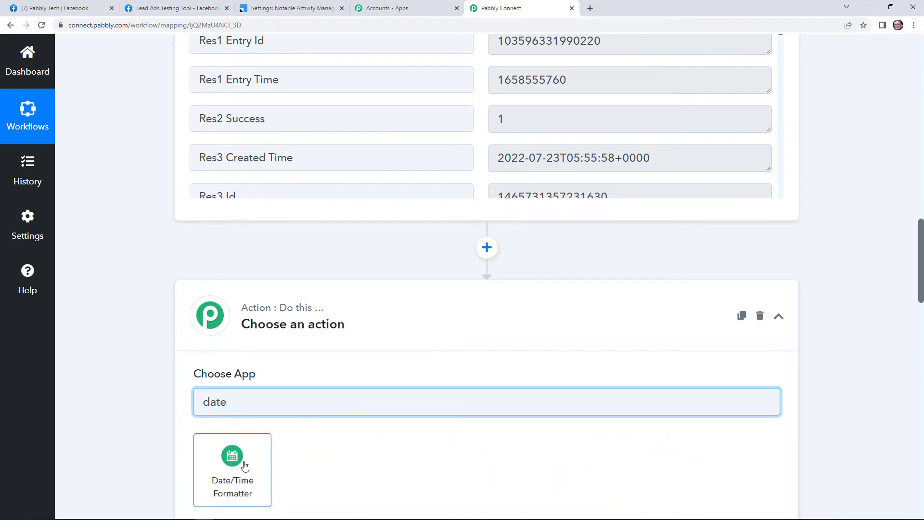
click(238, 457)
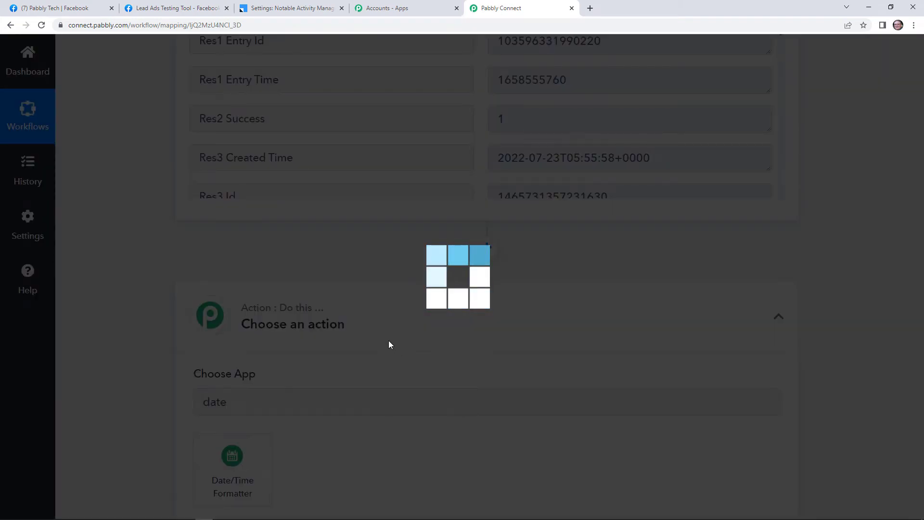
scroll(481, 327, down, 3)
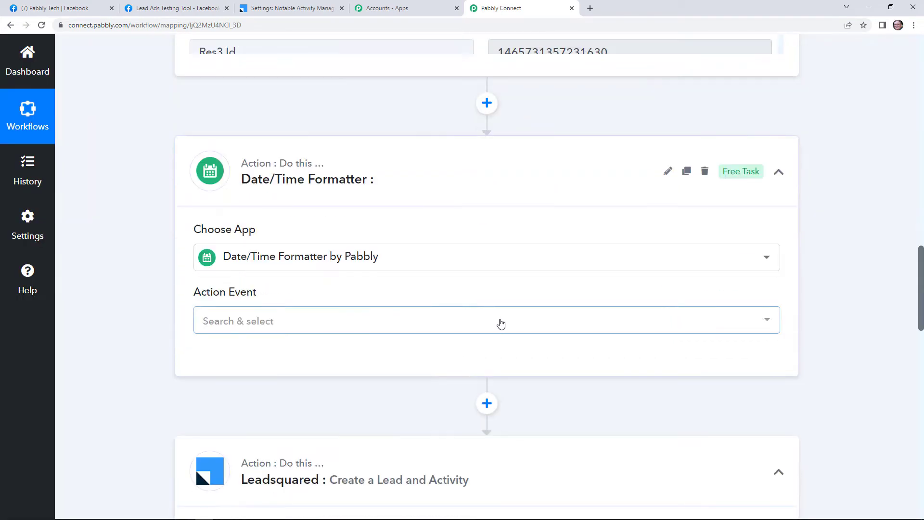
click(431, 322)
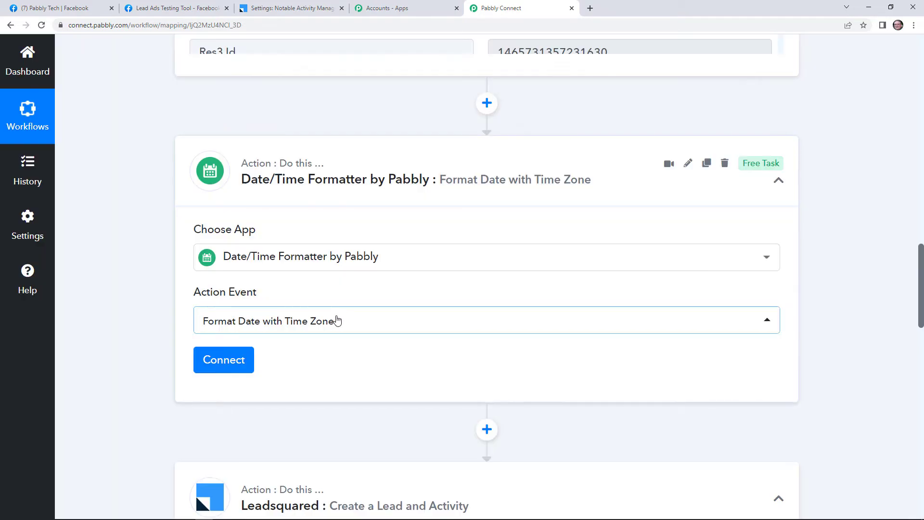
click(236, 362)
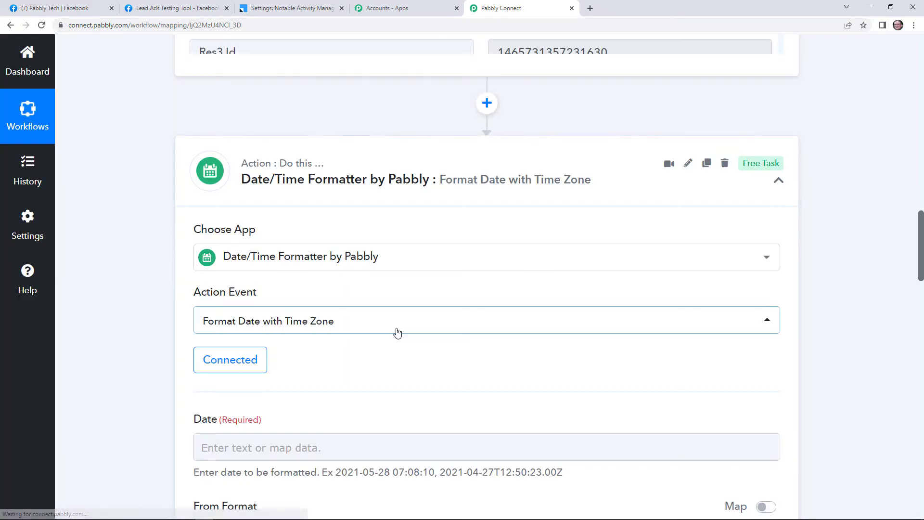
scroll(396, 327, down, 3)
Map the Facebook lead's Res3 Created Time into the formatter's Date field
click(389, 301)
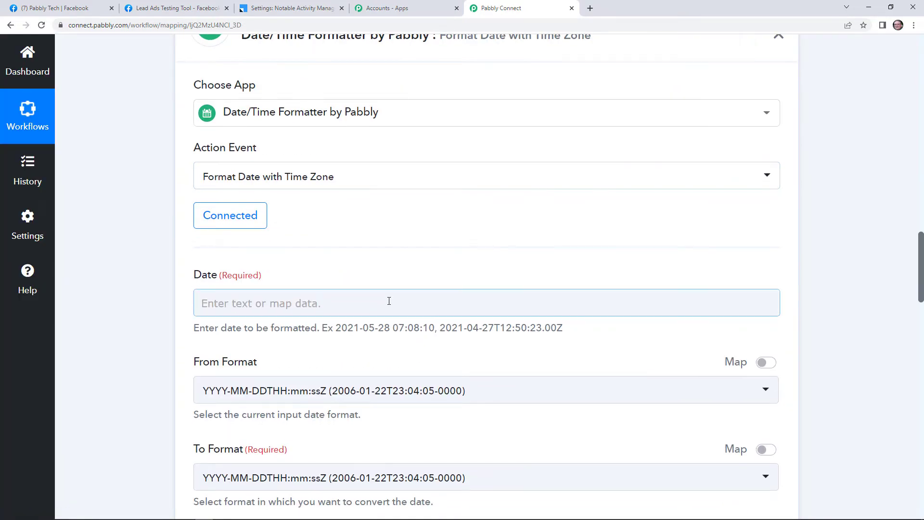
scroll(389, 301, down, 1)
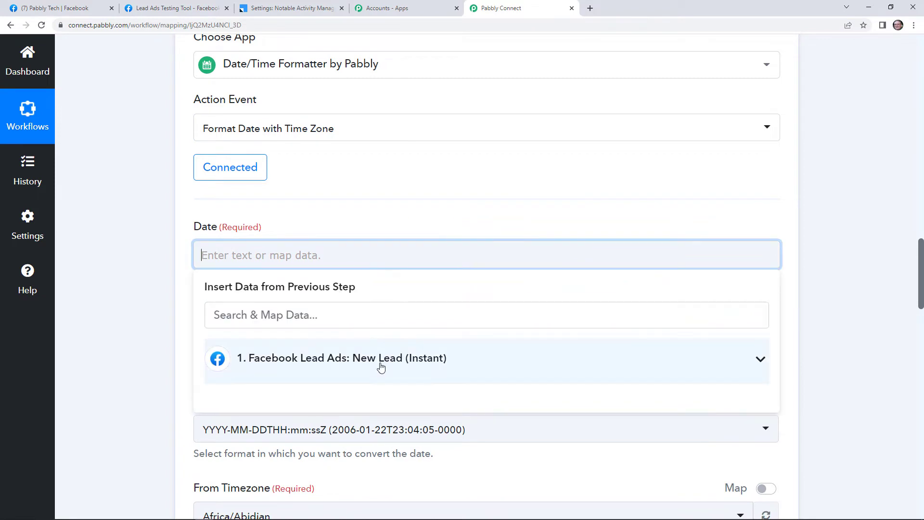
click(380, 367)
scroll(391, 400, down, 5)
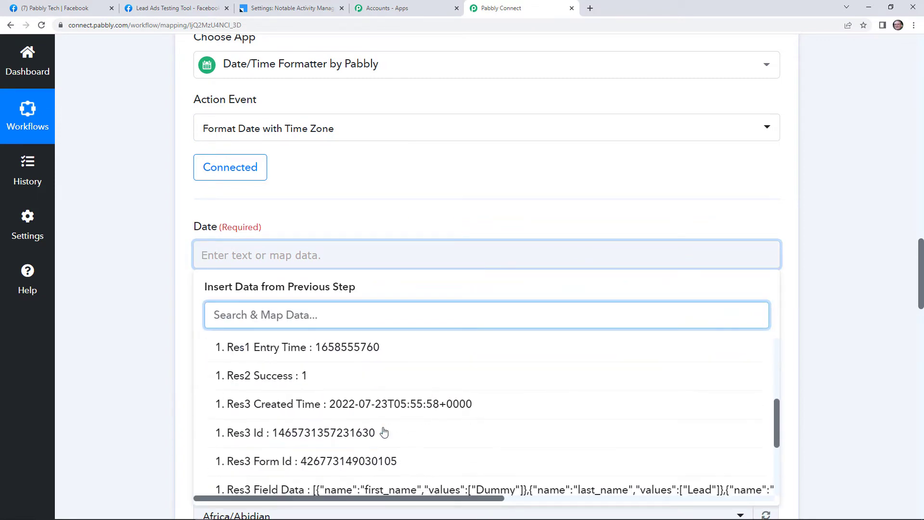
click(379, 404)
click(412, 202)
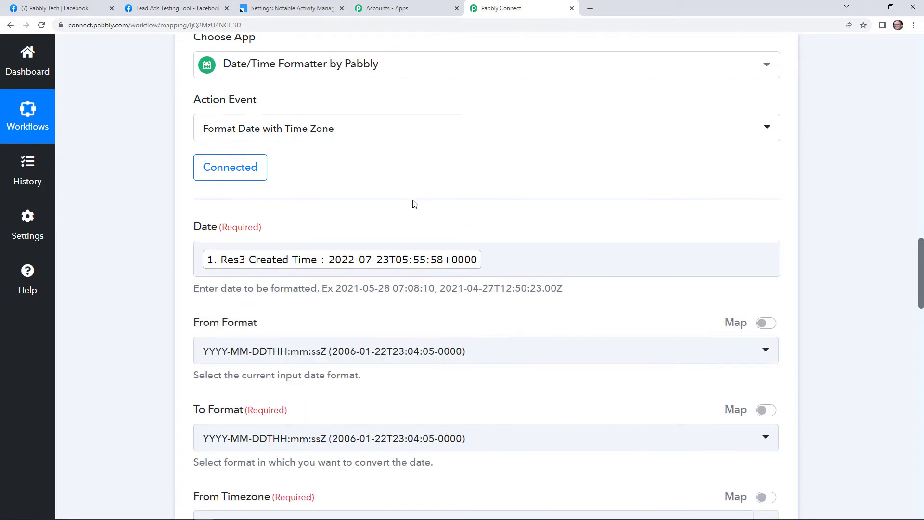
scroll(413, 204, down, 2)
scroll(415, 161, down, 1)
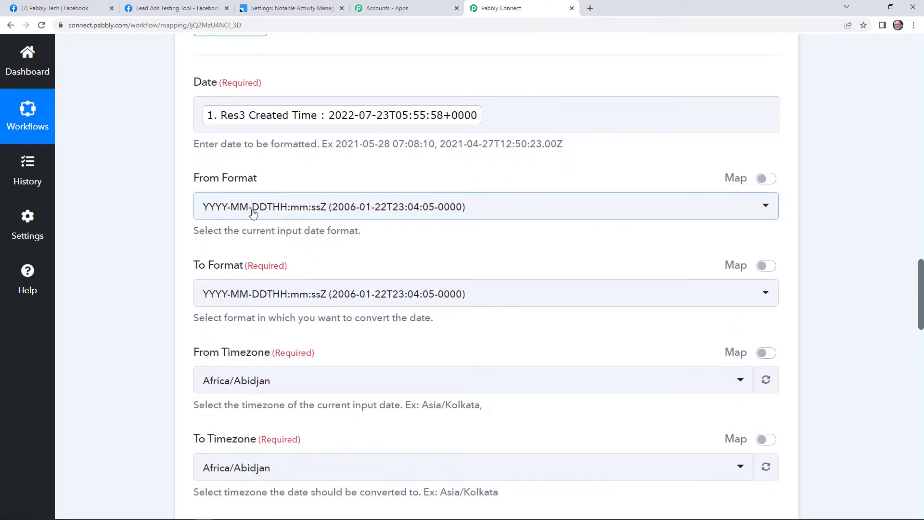
scroll(244, 213, down, 1)
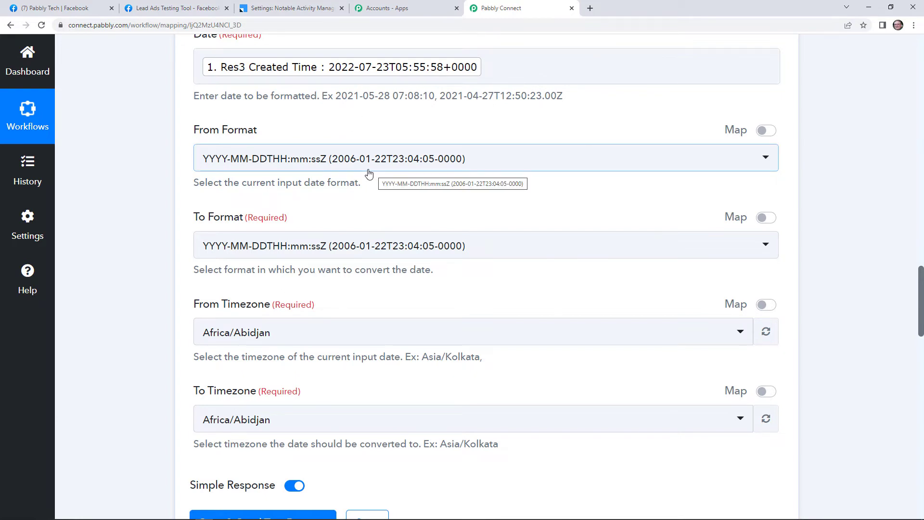
Set the To Format output to YYYY-MM-DD HH:mm:ss
click(317, 250)
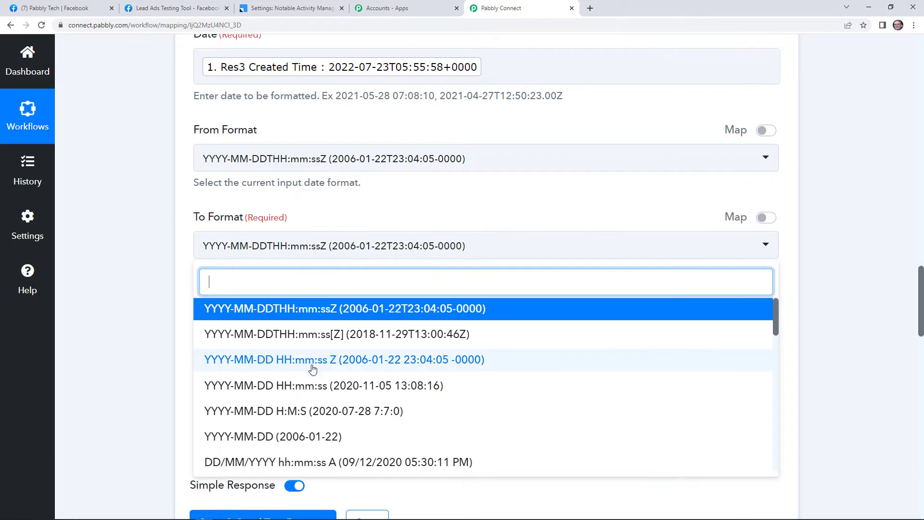
click(314, 384)
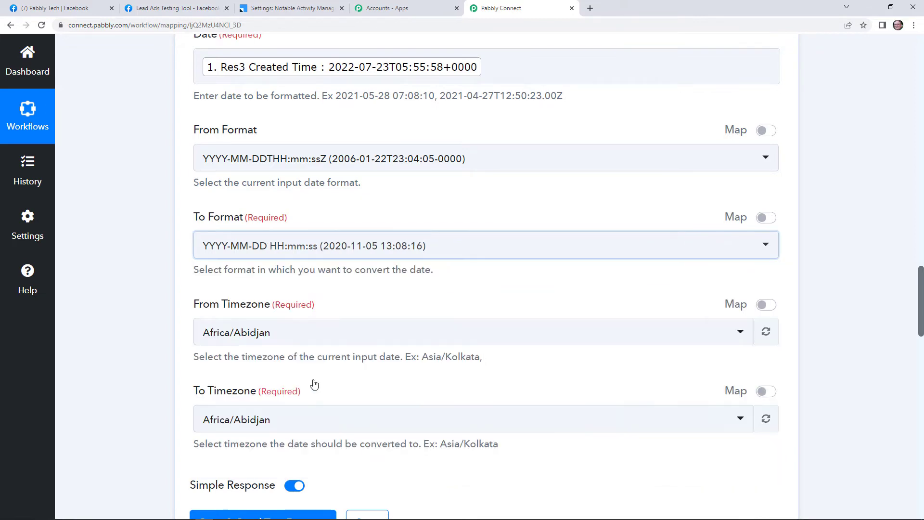
scroll(288, 288, down, 20)
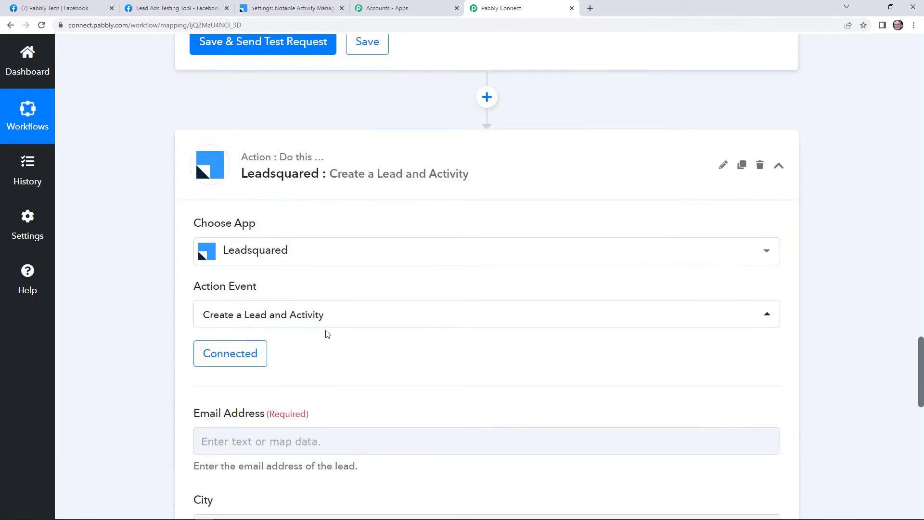
scroll(337, 336, up, 15)
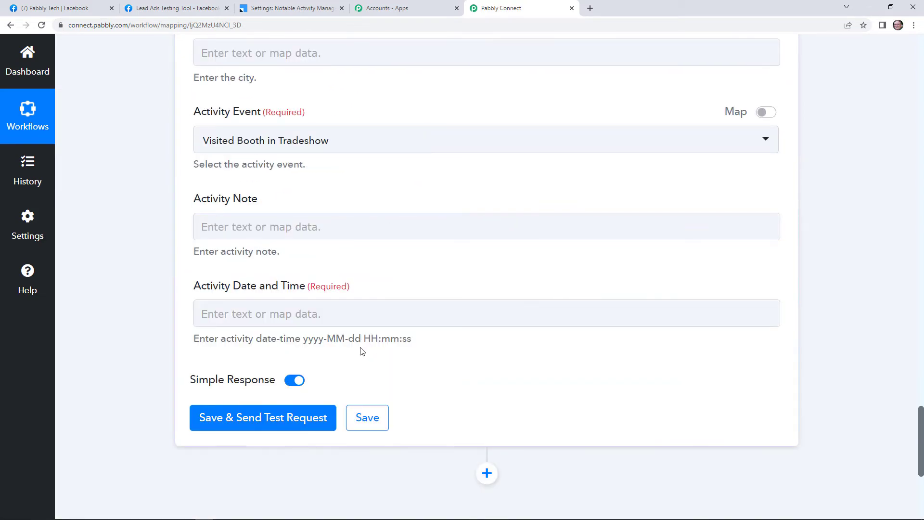
scroll(366, 358, up, 2)
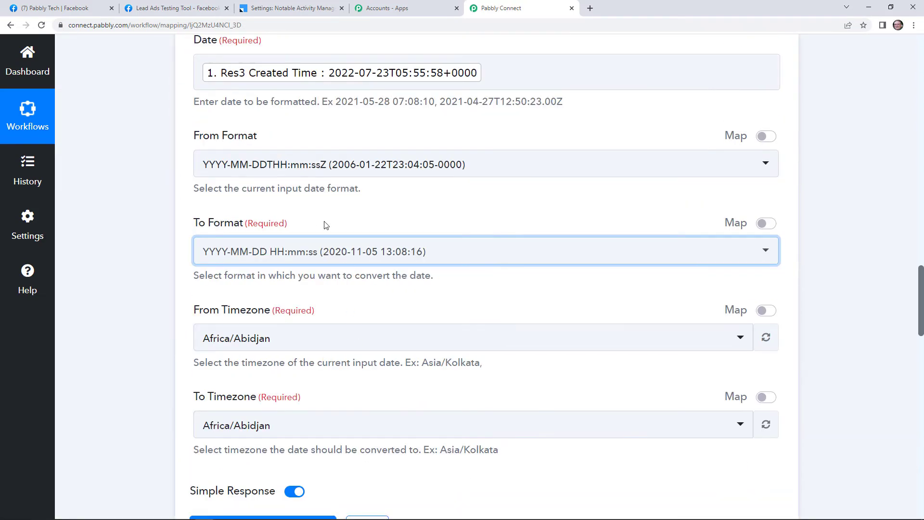
scroll(322, 214, up, 1)
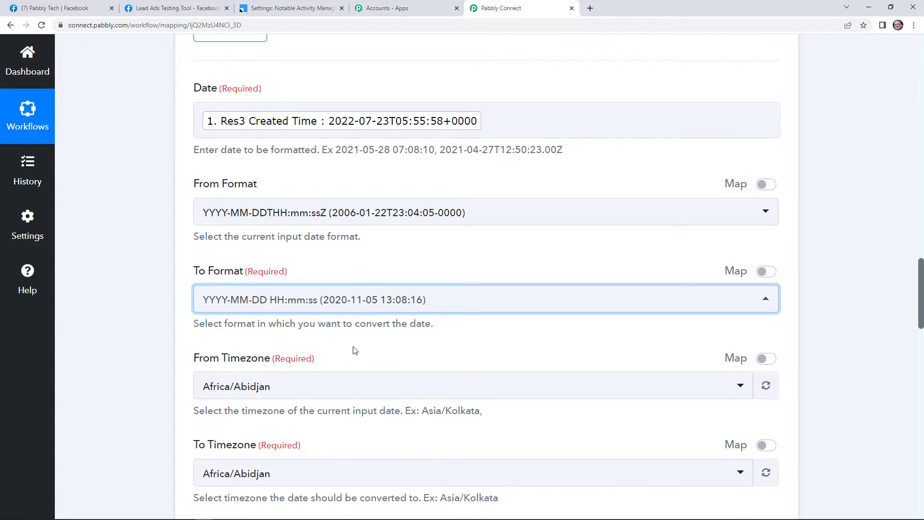
scroll(311, 309, down, 3)
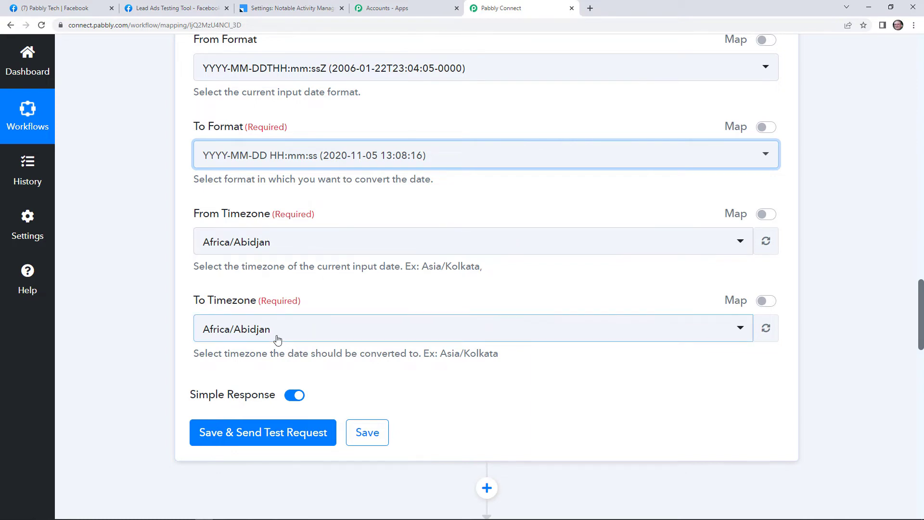
Set the formatter's To Timezone to Asia/Kolkata
click(464, 332)
text(asia)
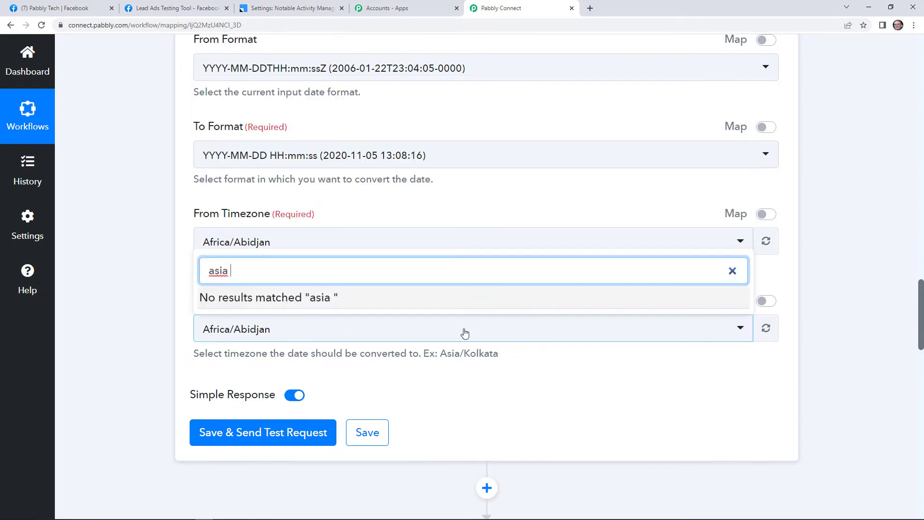
key(BackSpace)
text(/kol)
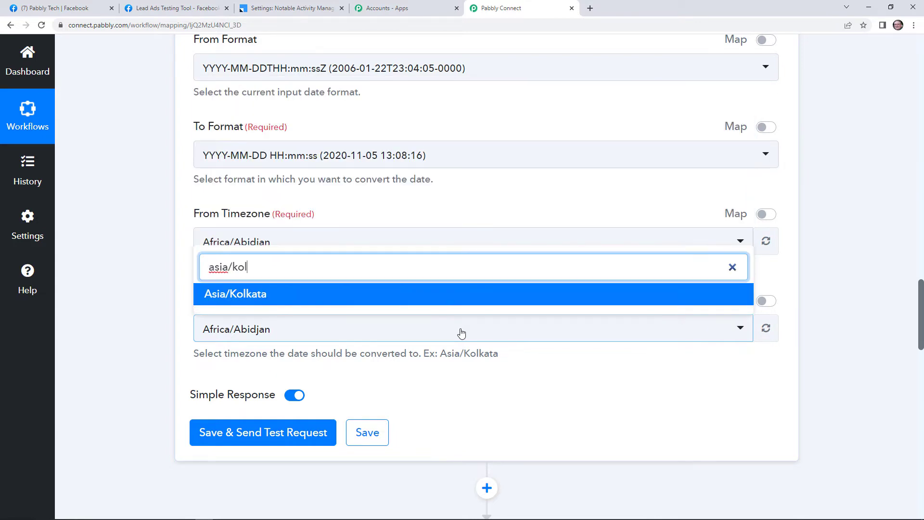
click(454, 294)
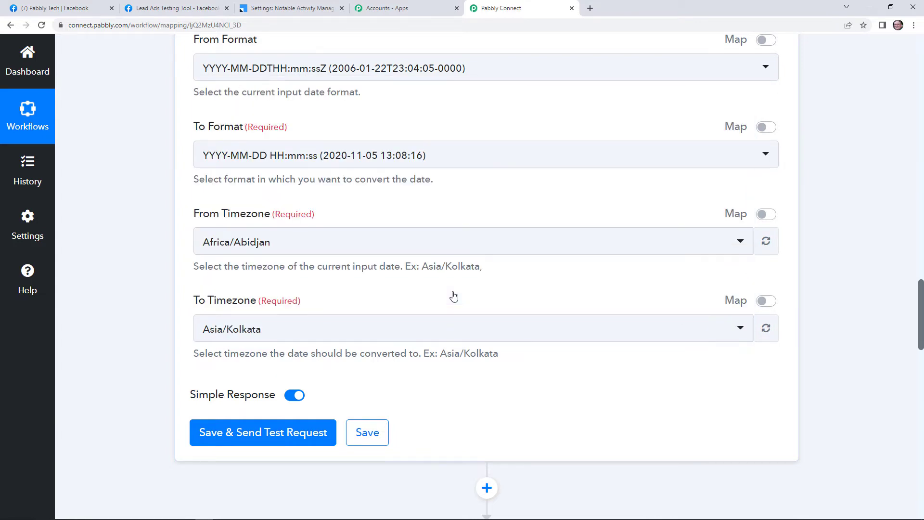
click(275, 436)
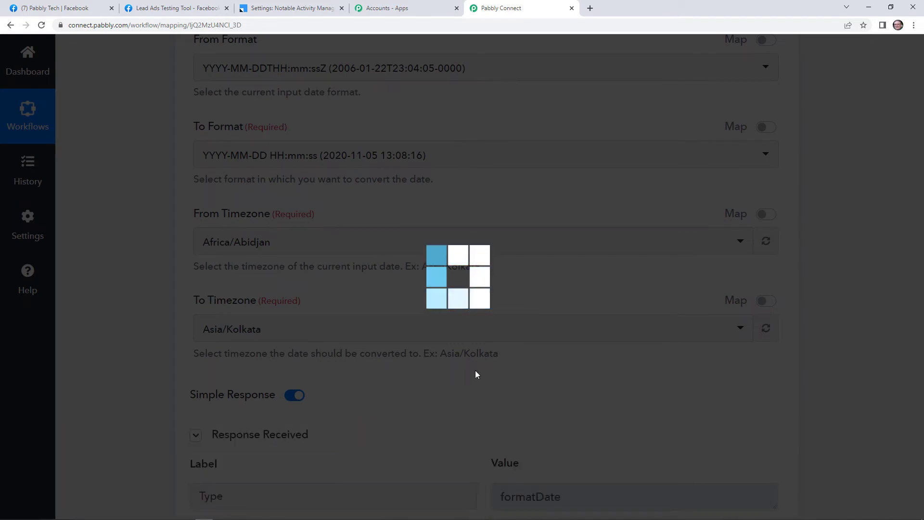
scroll(486, 377, down, 3)
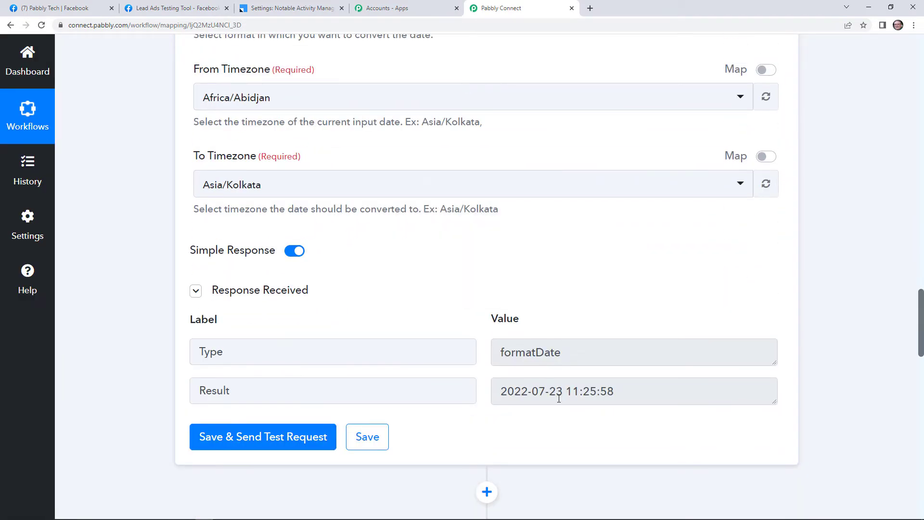
scroll(544, 370, down, 7)
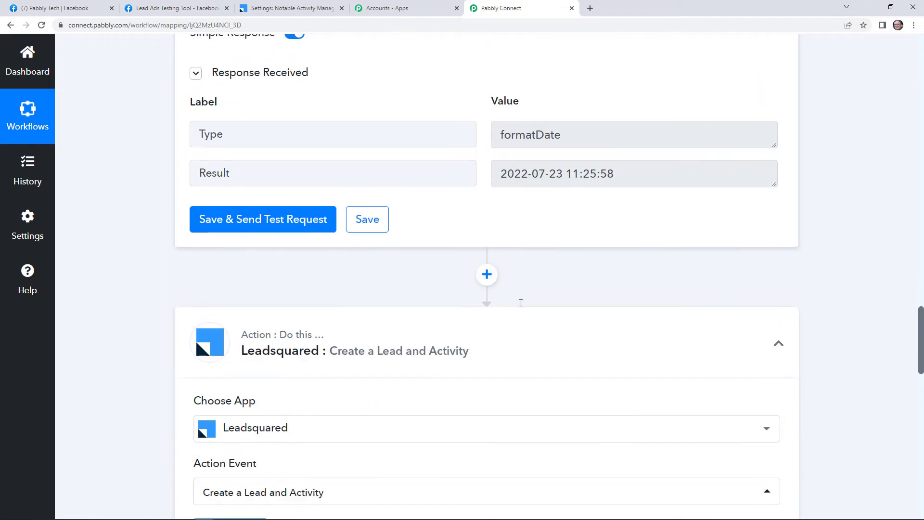
scroll(486, 268, down, 7)
Keep the existing Leadsquared connection and map Res4 Email into Email Address
click(227, 85)
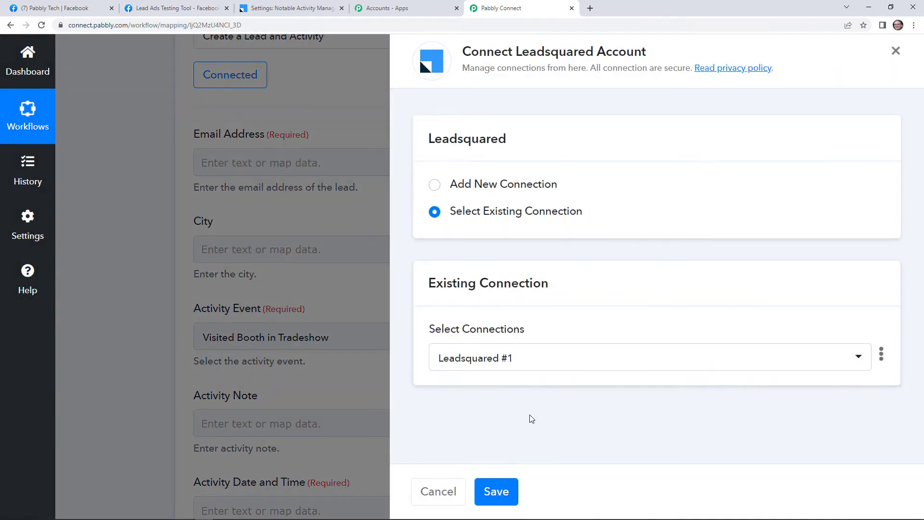
click(496, 499)
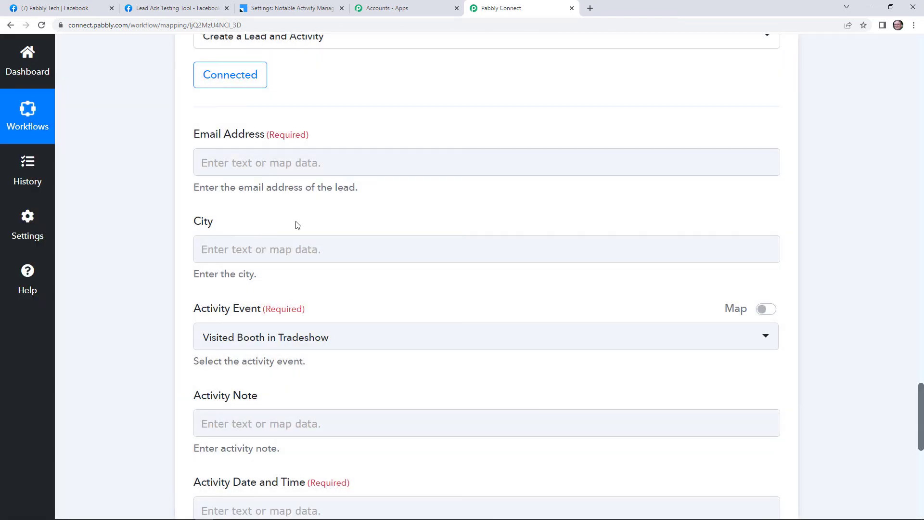
click(331, 165)
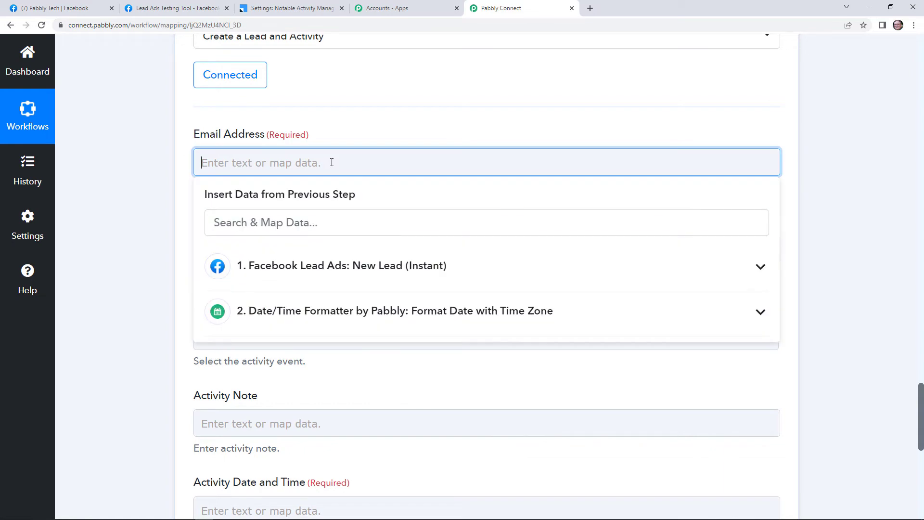
click(385, 276)
scroll(404, 322, down, 8)
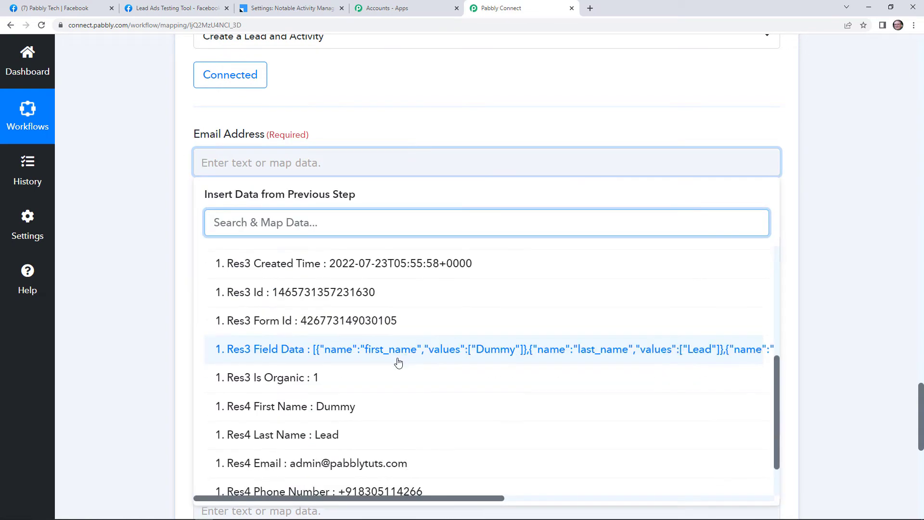
click(397, 473)
click(437, 129)
scroll(365, 154, down, 2)
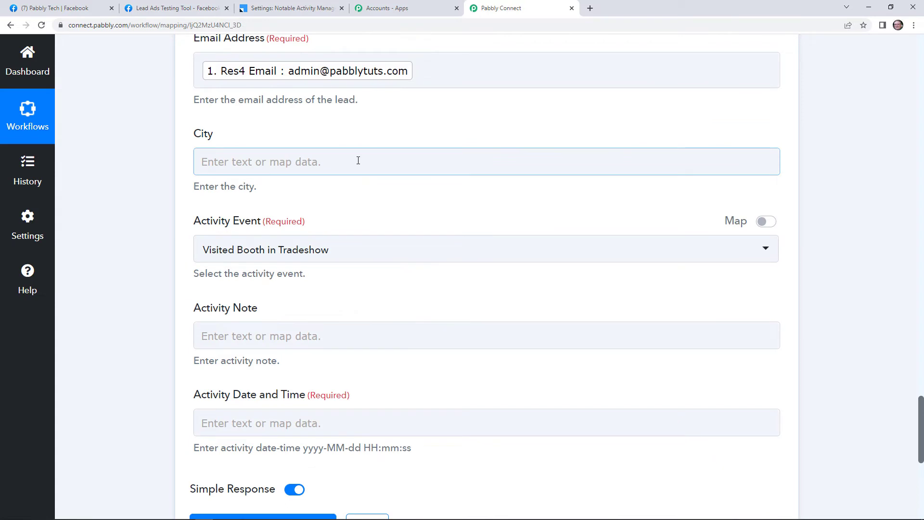
Enter Bhopal as the lead's City
click(356, 160)
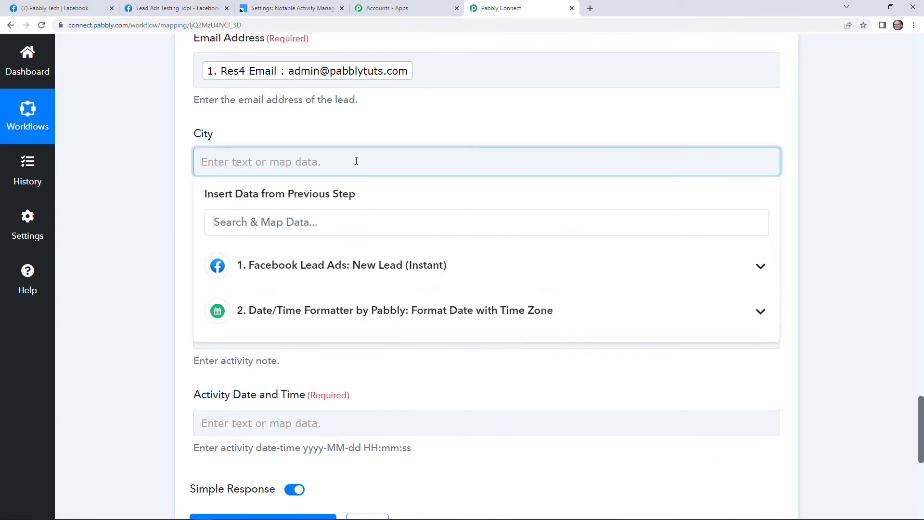
text(Bhop)
click(366, 144)
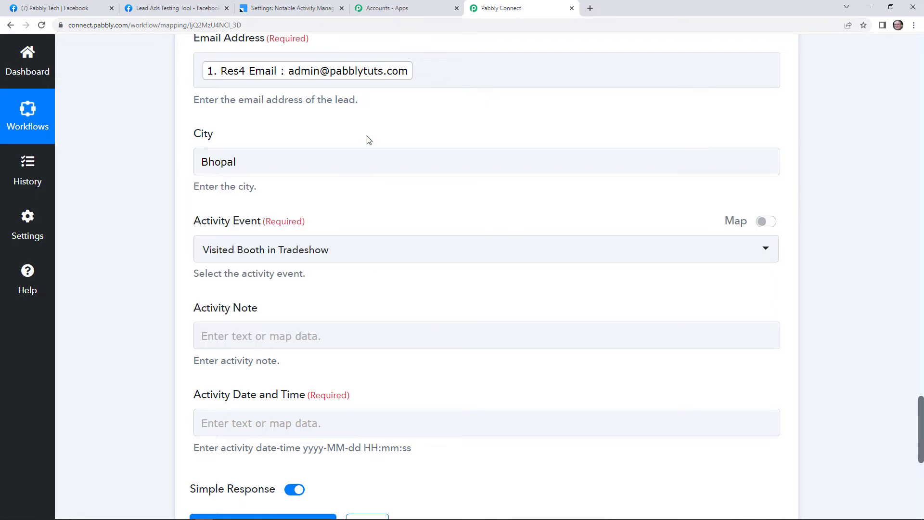
scroll(337, 159, down, 2)
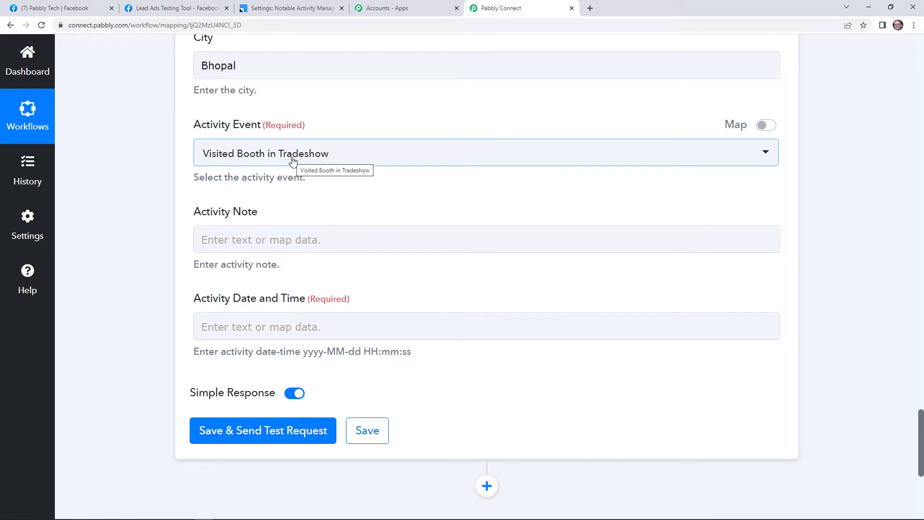
Switch Activity Event to a manual value and change its code from 101 to 102
mouse_move(761, 129)
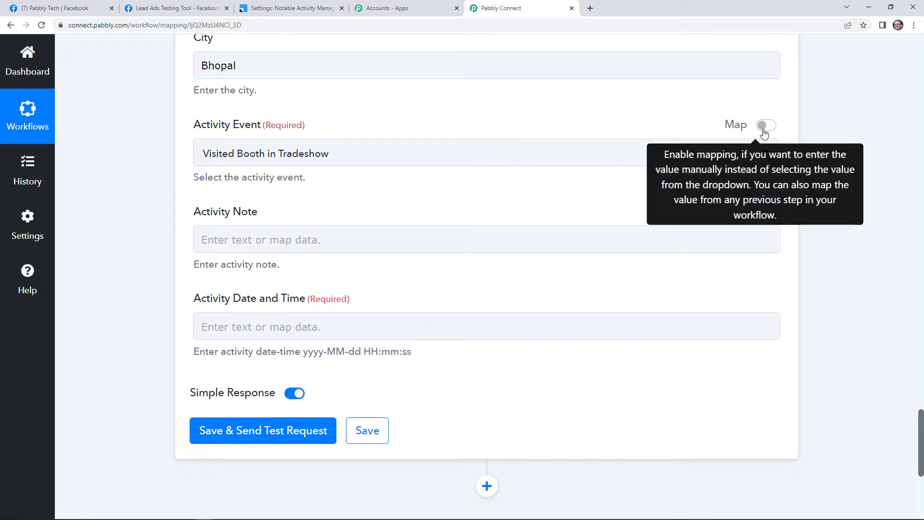
click(765, 130)
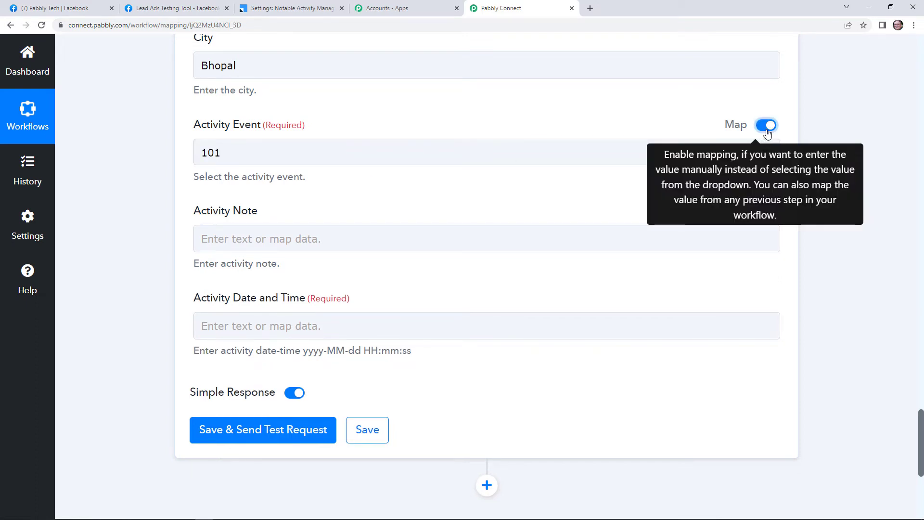
click(239, 155)
click(289, 8)
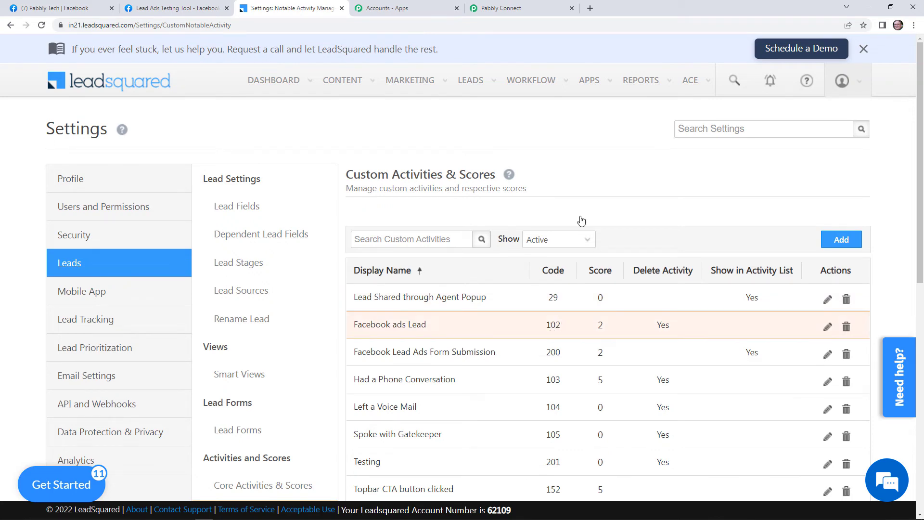
click(510, 8)
click(278, 151)
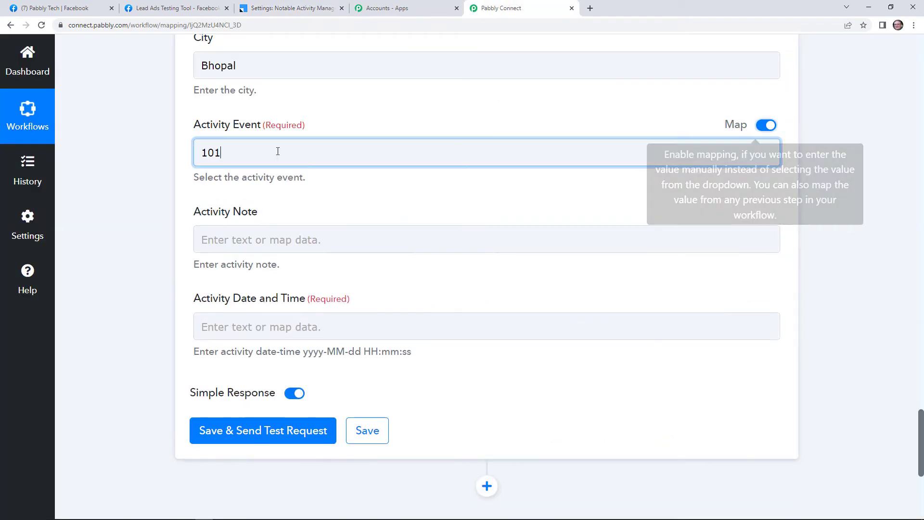
key(BackSpace)
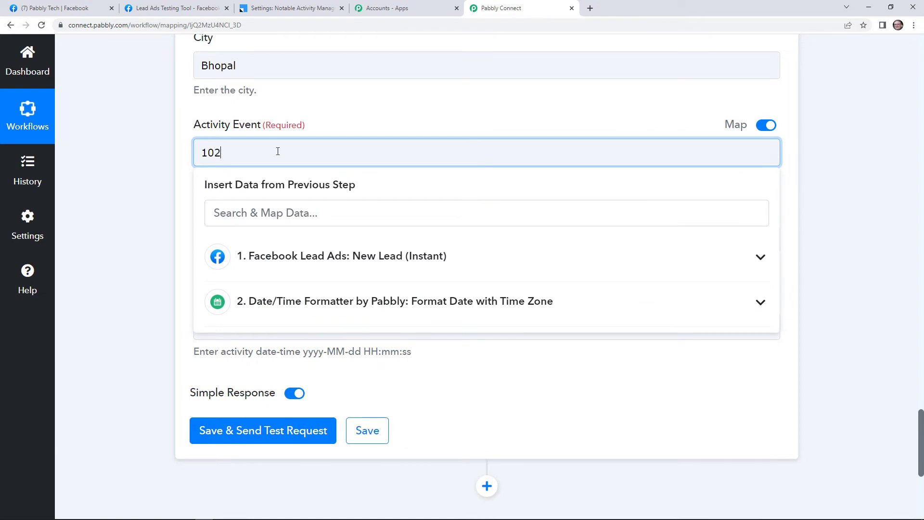
click(335, 131)
click(355, 233)
click(303, 239)
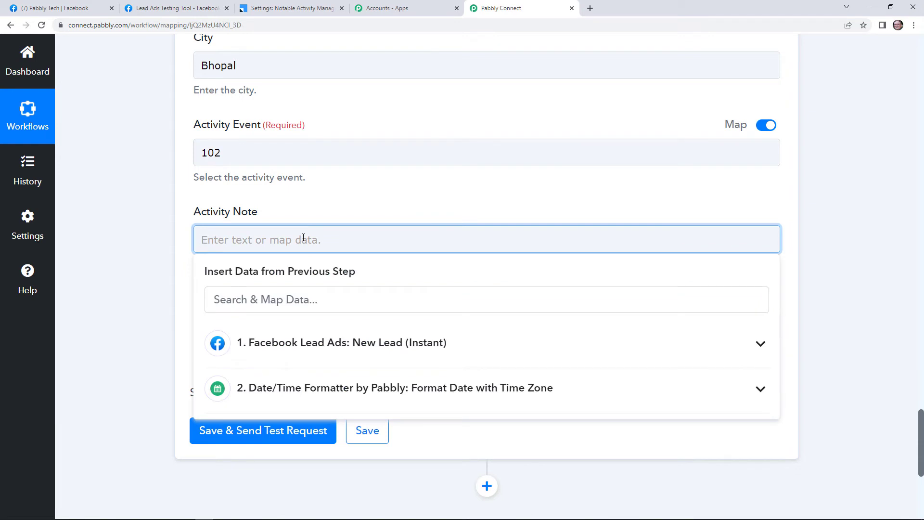
Write 'Lead Generated Through Facebook' as the Activity Note
text(Lead)
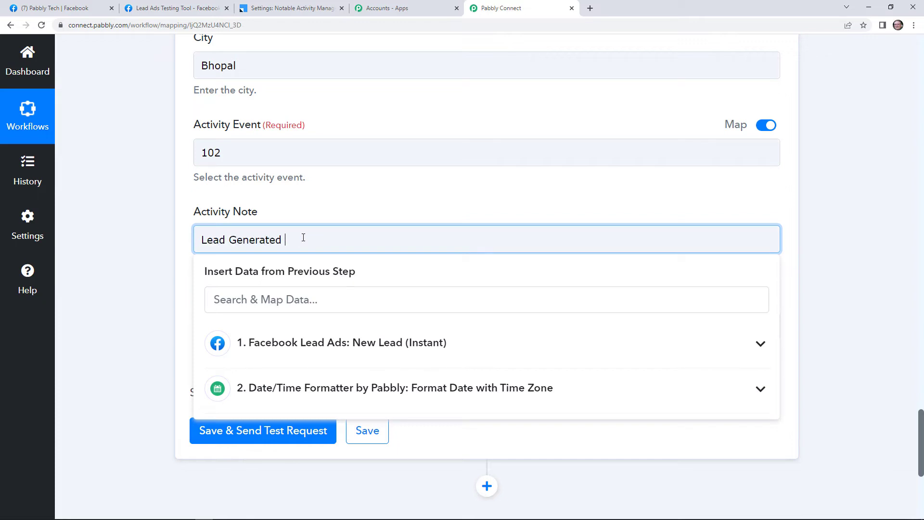
text(Generated Through Facebook)
scroll(310, 208, up, 7)
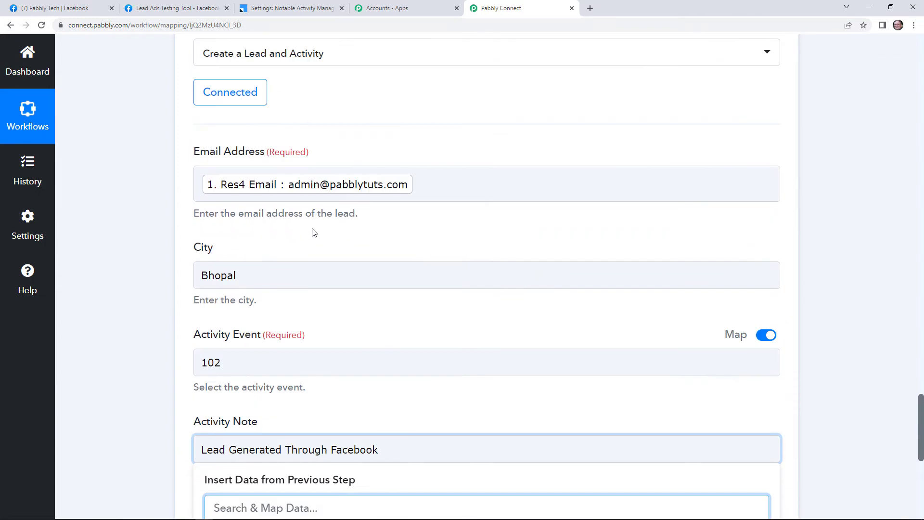
scroll(290, 277, down, 3)
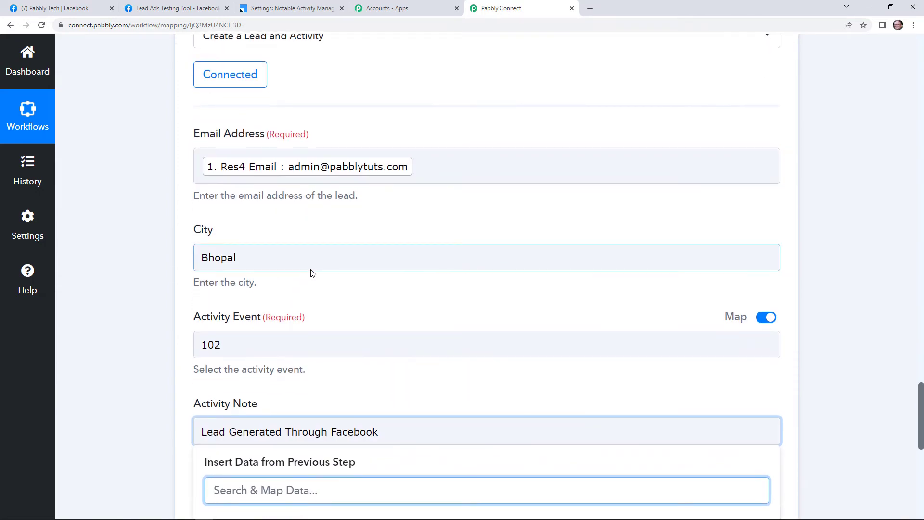
scroll(309, 273, down, 1)
click(323, 361)
scroll(344, 332, down, 5)
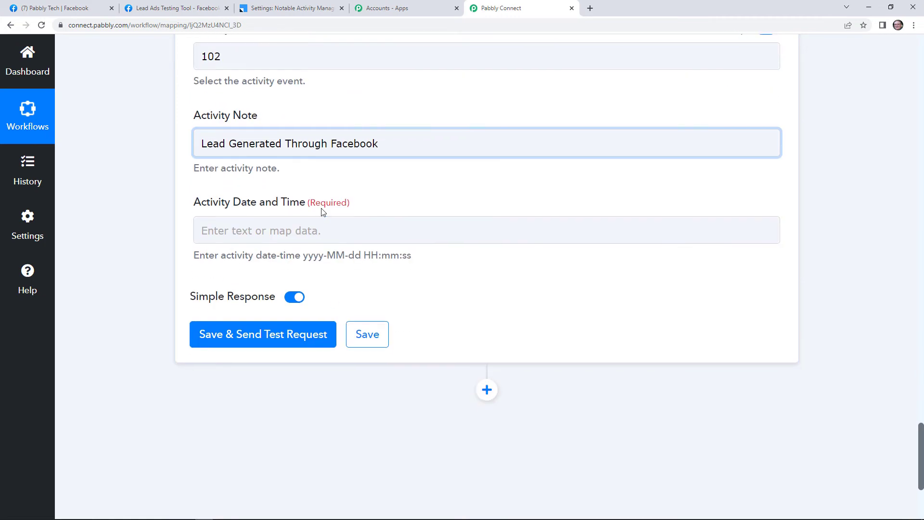
Map the Date/Time Formatter's Result into Activity Date and Time
click(315, 231)
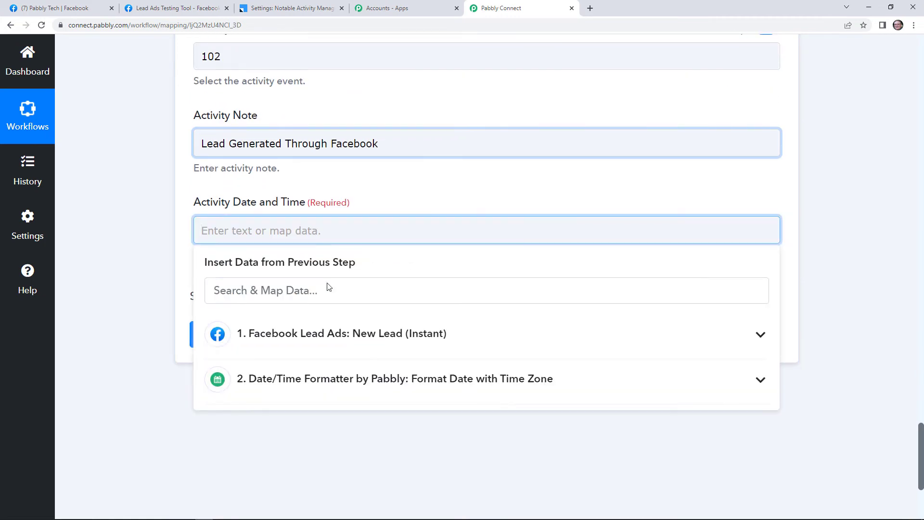
click(329, 393)
scroll(328, 395, down, 1)
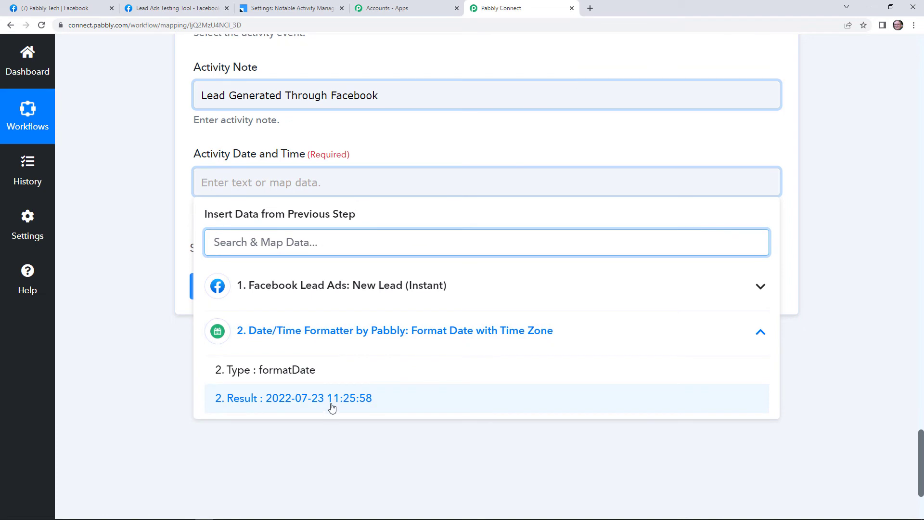
click(331, 407)
click(227, 400)
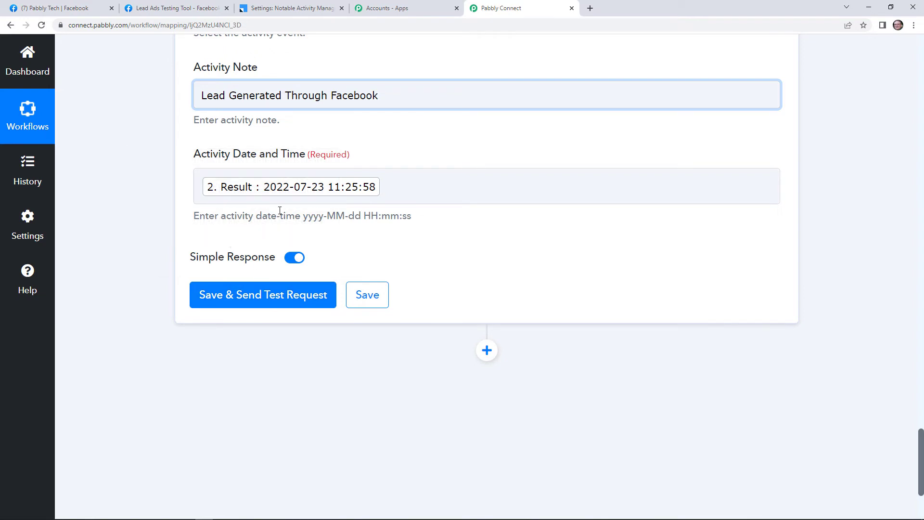
click(291, 6)
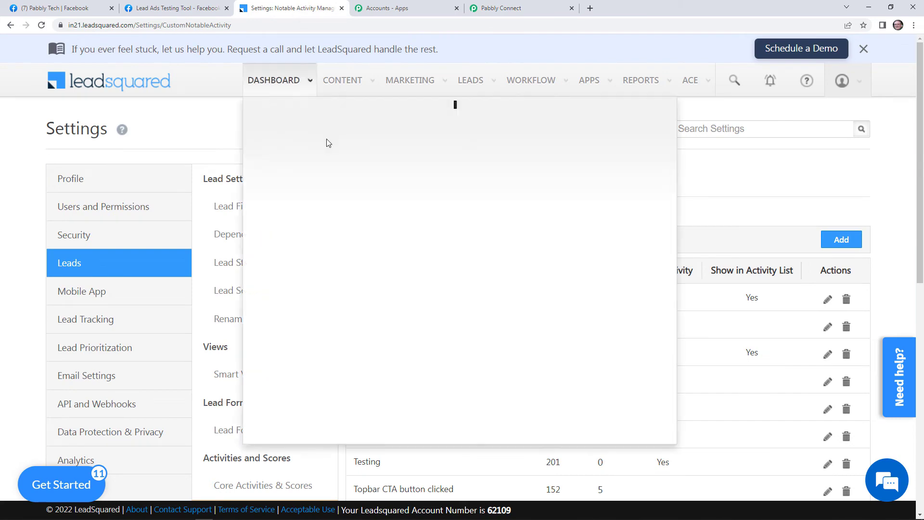
Search LeadSquared's Manage Leads for 'dummy lead', finding one older entry, then return to Pabbly
mouse_move(529, 83)
mouse_move(470, 83)
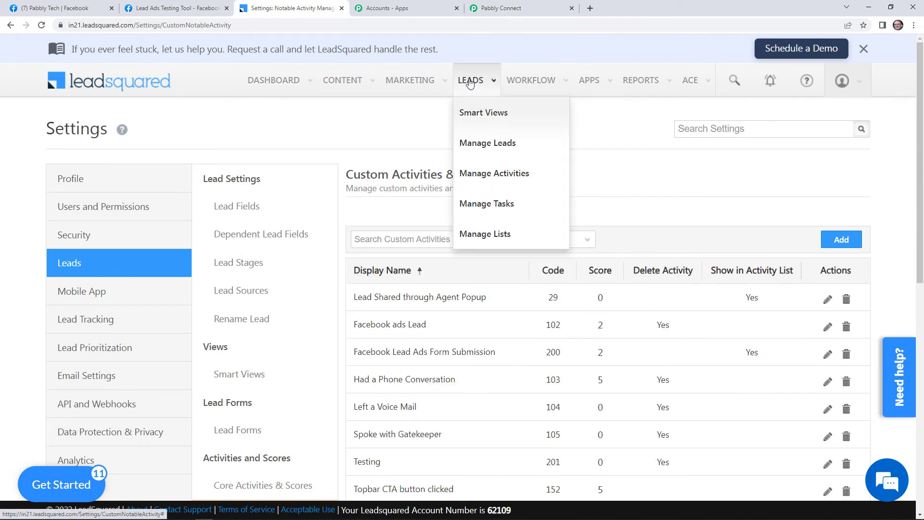
click(491, 153)
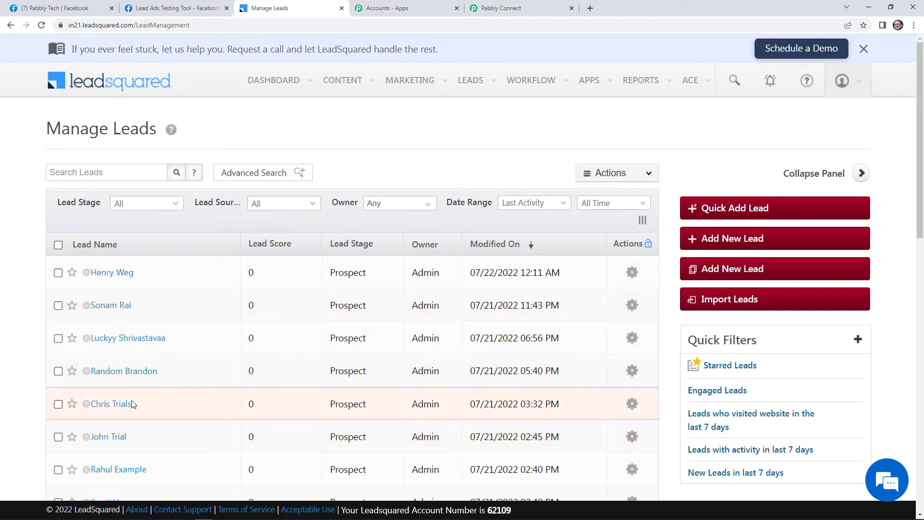
click(133, 173)
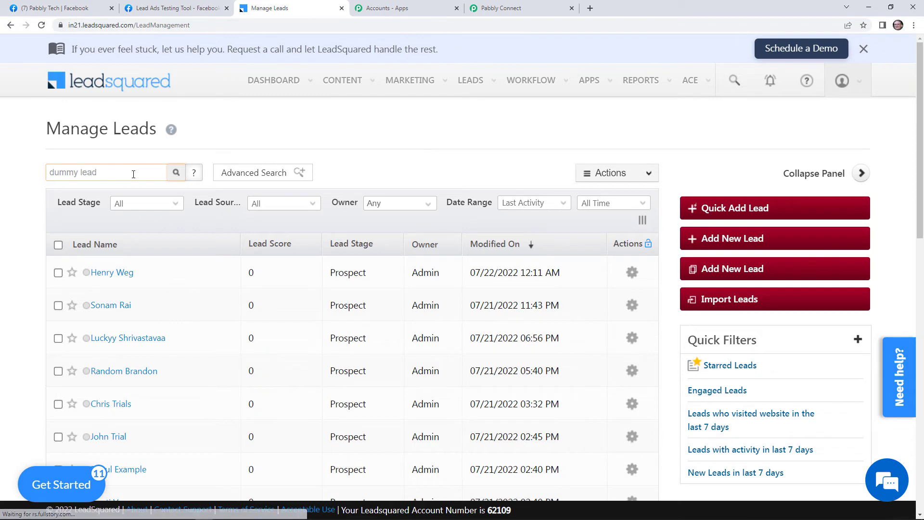
click(176, 175)
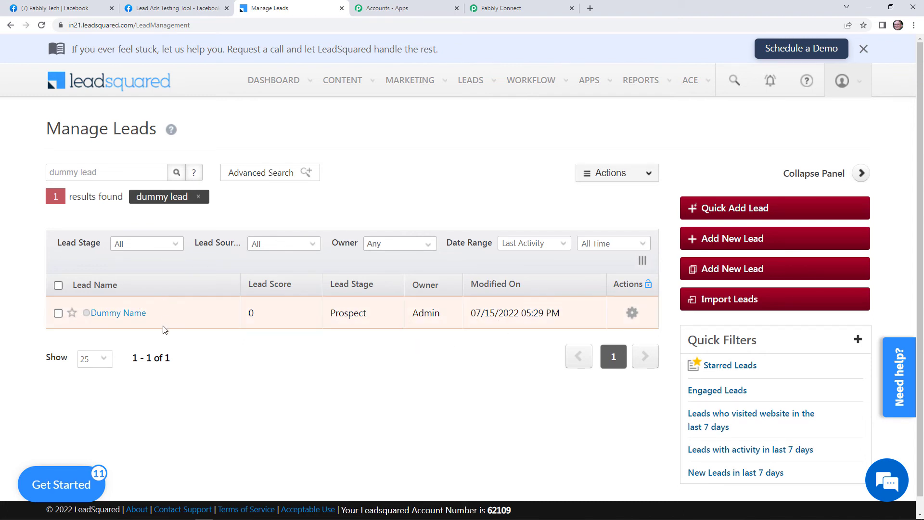
click(518, 7)
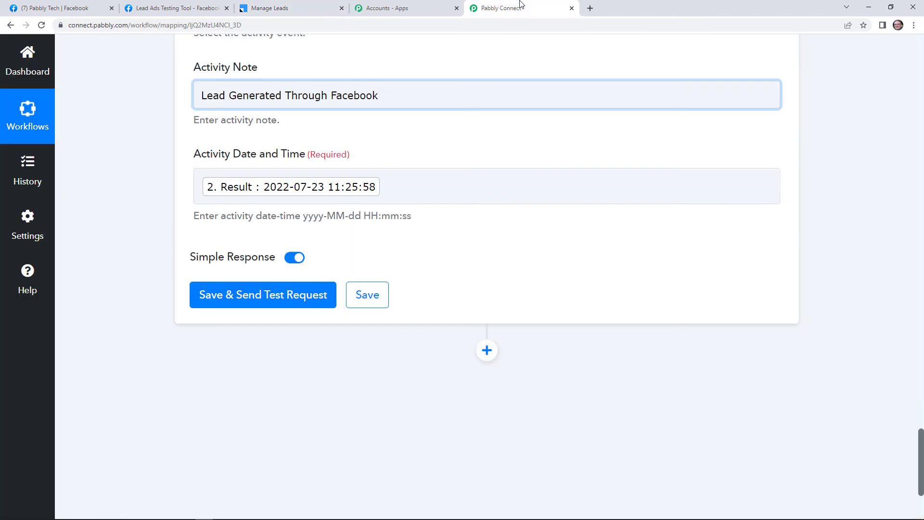
Send the Leadsquared step's test request, getting Success, then reload LeadSquared's Manage Leads list
click(290, 299)
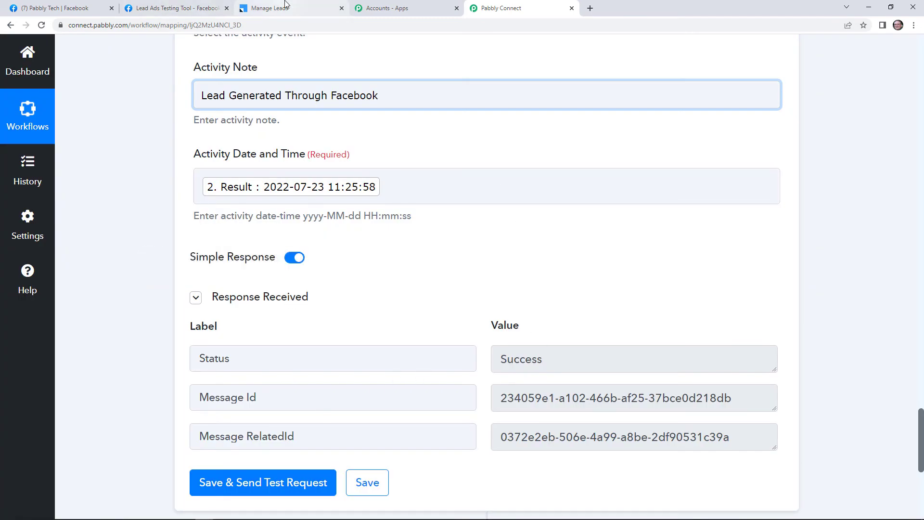
click(269, 8)
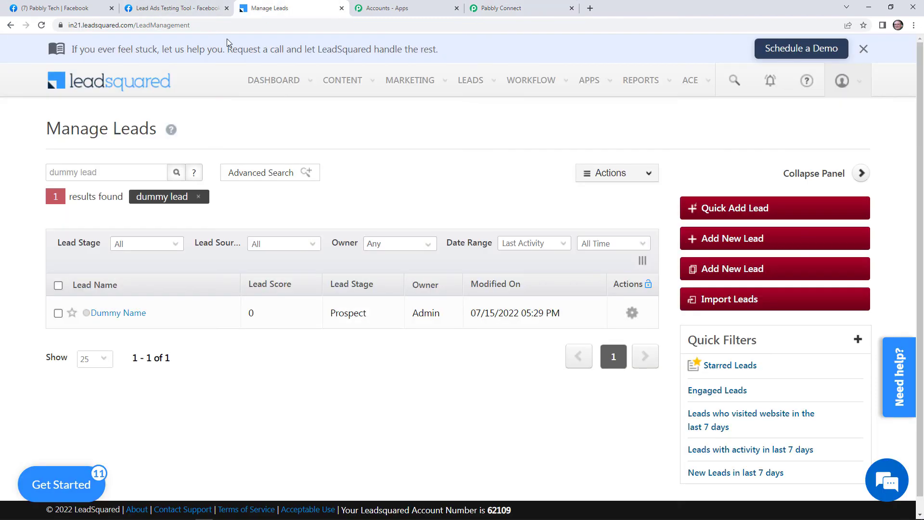
click(41, 25)
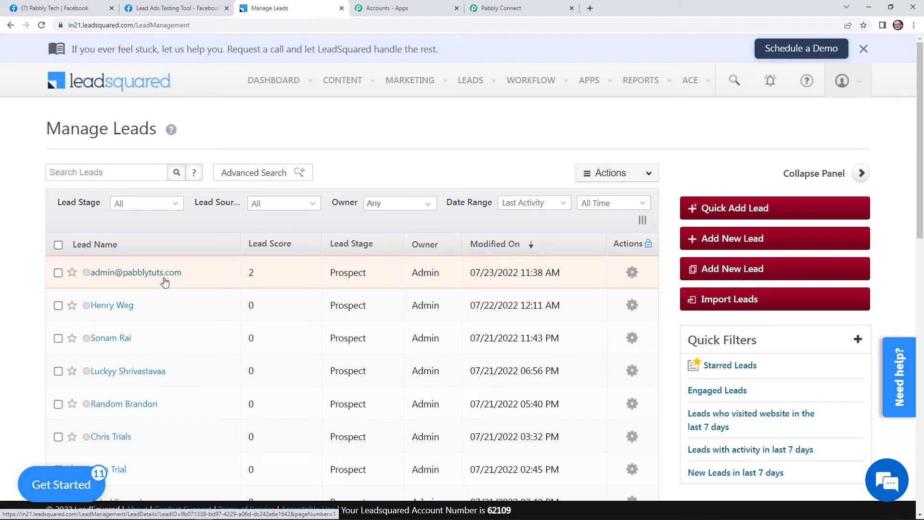
Save the Leadsquared step and review the trigger, formatter and Leadsquared chain
click(501, 8)
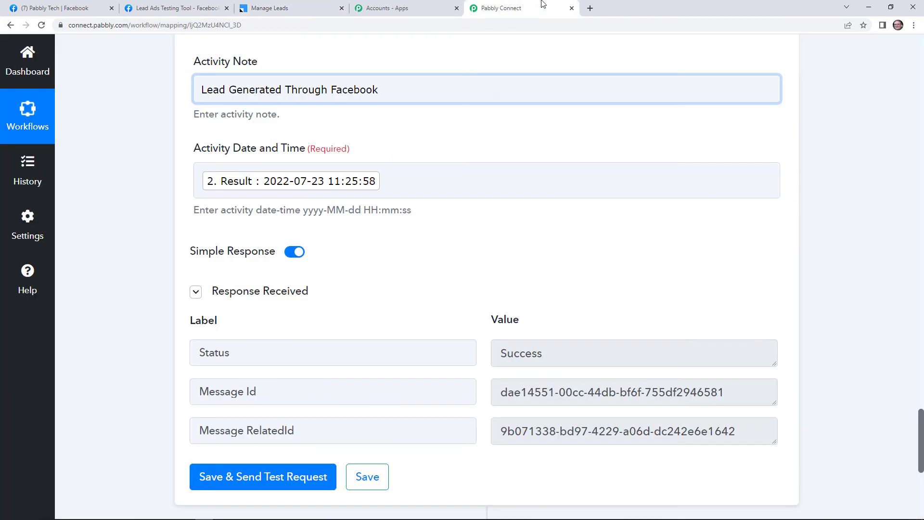
scroll(415, 404, down, 1)
click(379, 434)
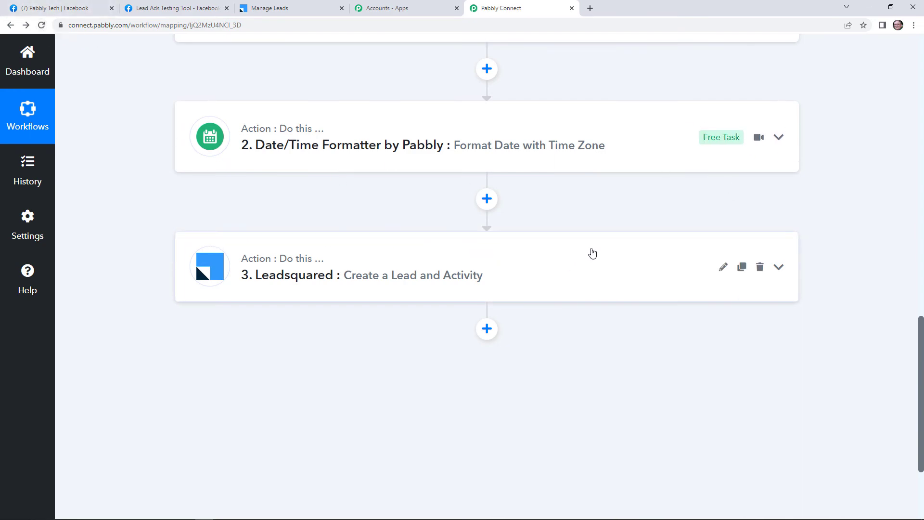
scroll(580, 249, up, 10)
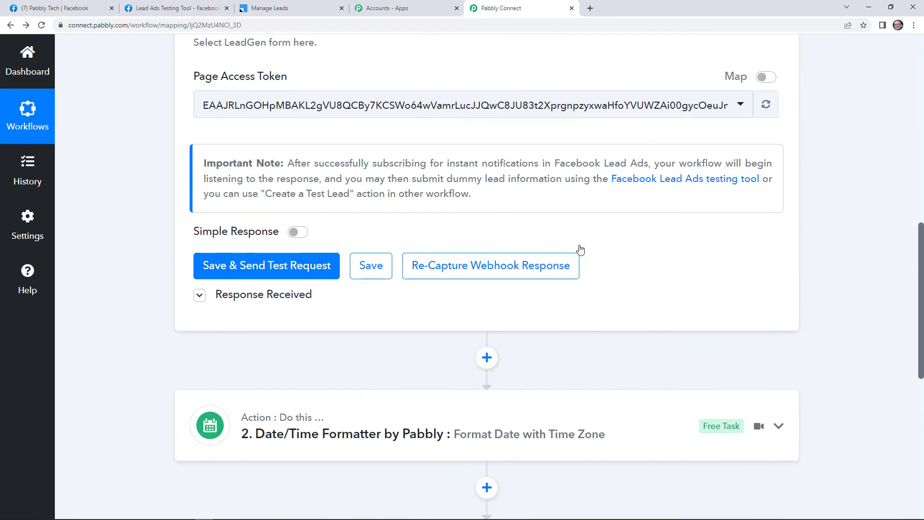
scroll(526, 227, up, 5)
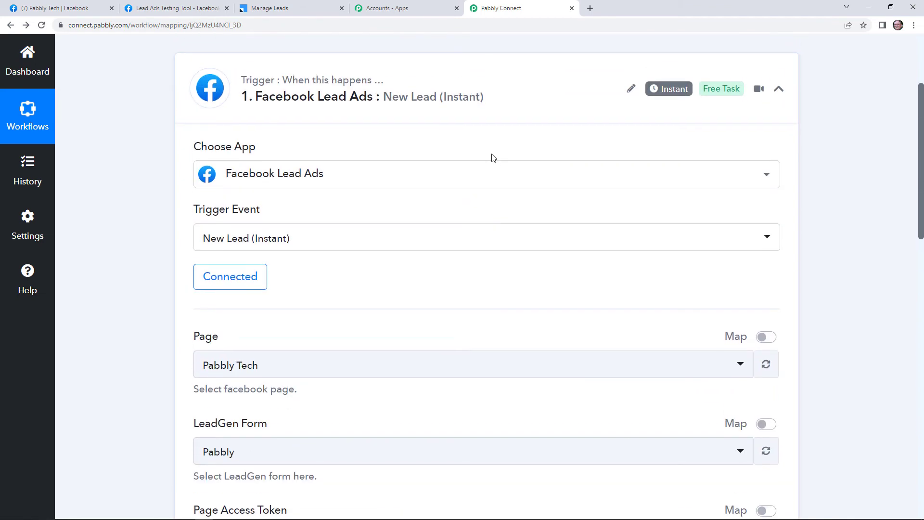
scroll(516, 161, up, 2)
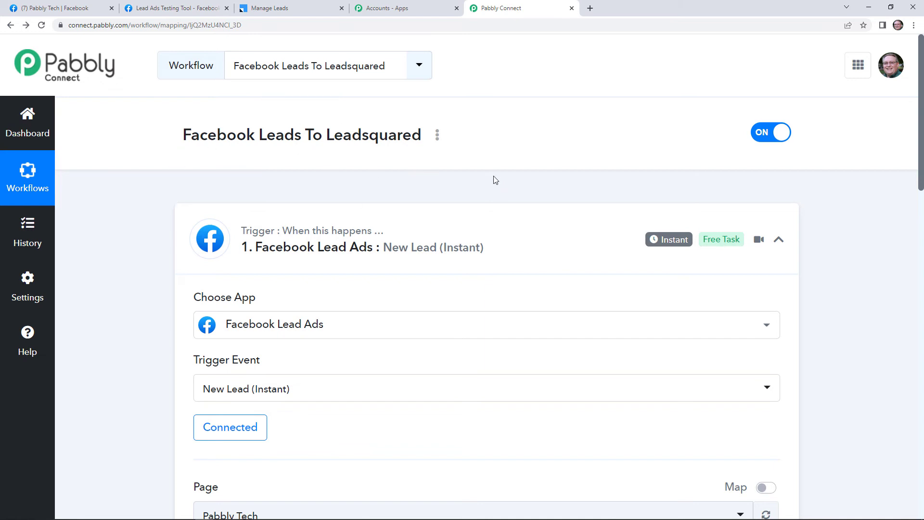
scroll(512, 189, down, 3)
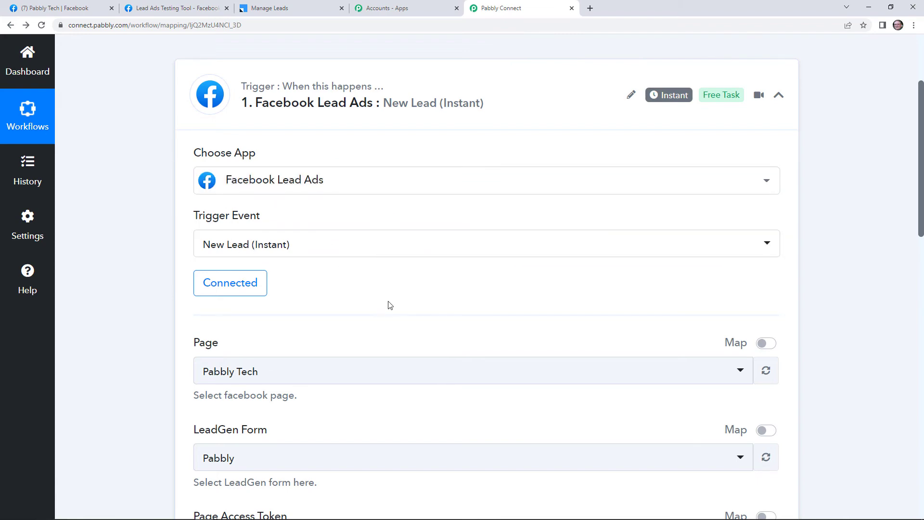
scroll(394, 320, down, 3)
scroll(395, 320, down, 1)
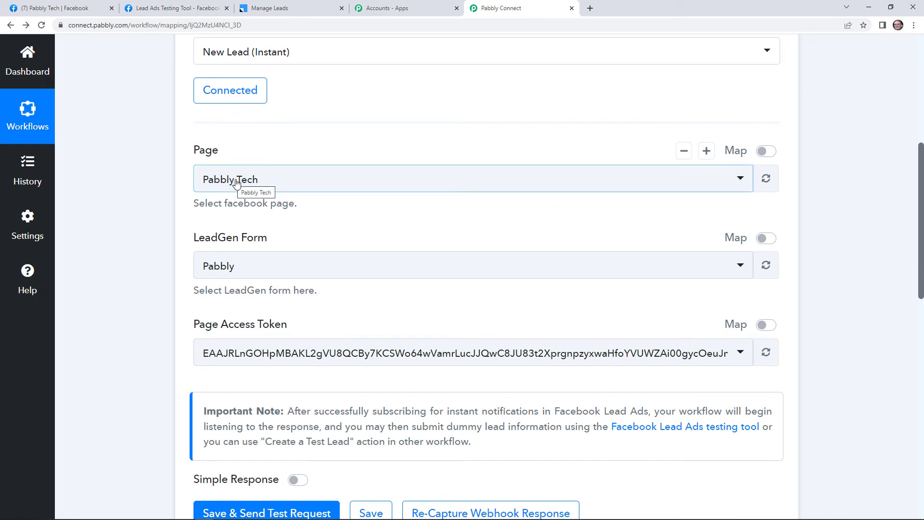
scroll(251, 269, down, 3)
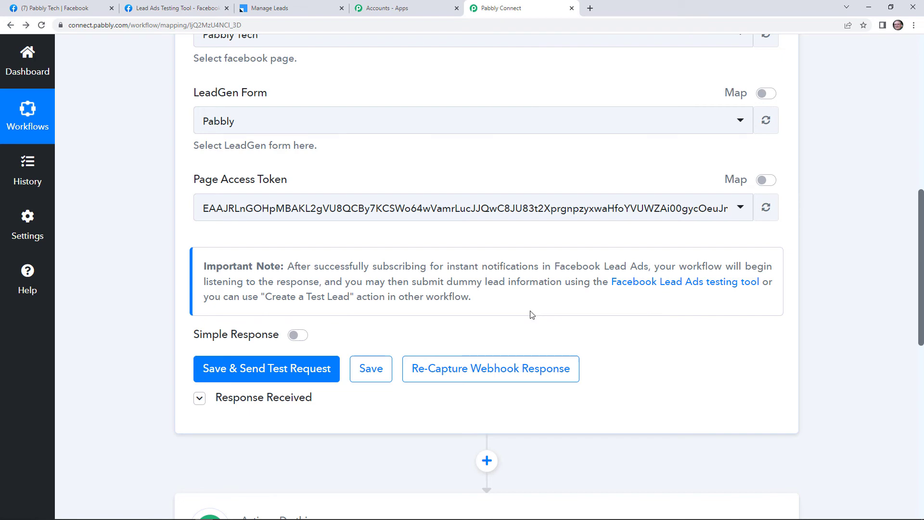
scroll(577, 315, down, 7)
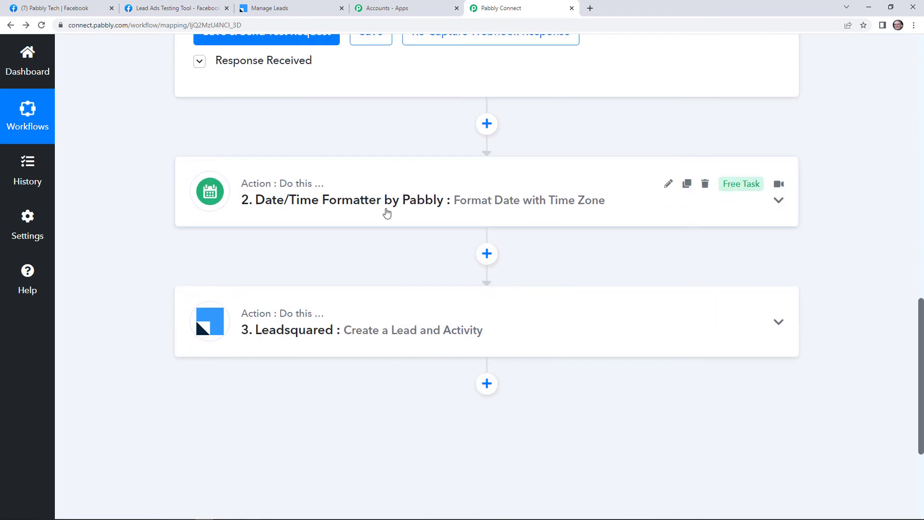
Expand the Date/Time Formatter step and review its Africa/Abidjan to Asia/Kolkata conversion fields
click(409, 218)
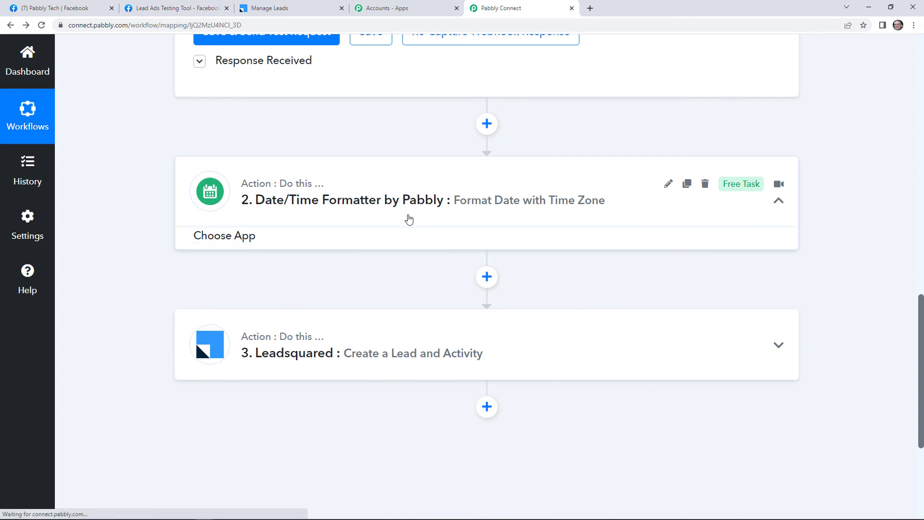
scroll(415, 236, down, 2)
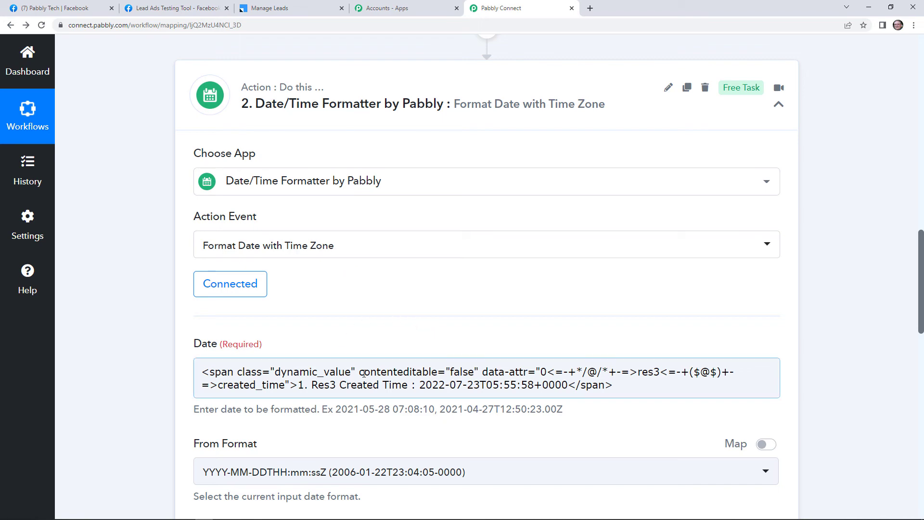
scroll(364, 375, down, 4)
scroll(303, 281, down, 2)
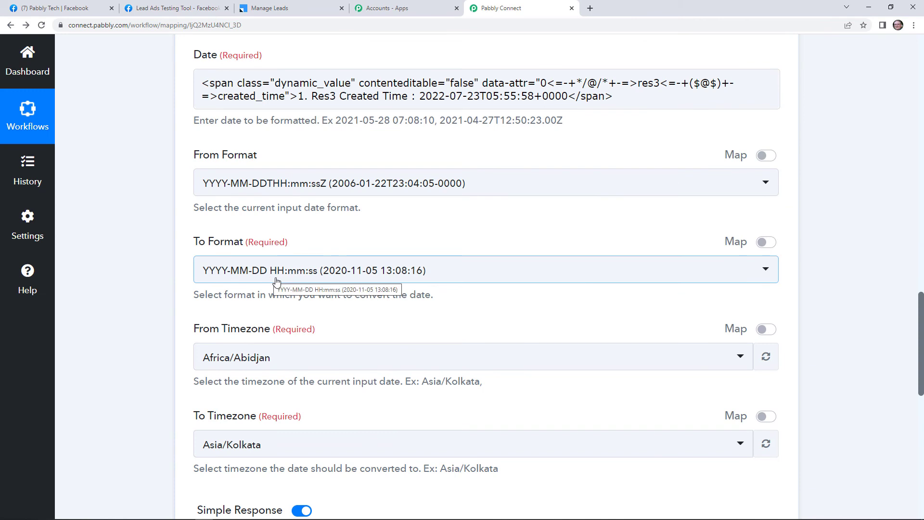
scroll(270, 308, down, 3)
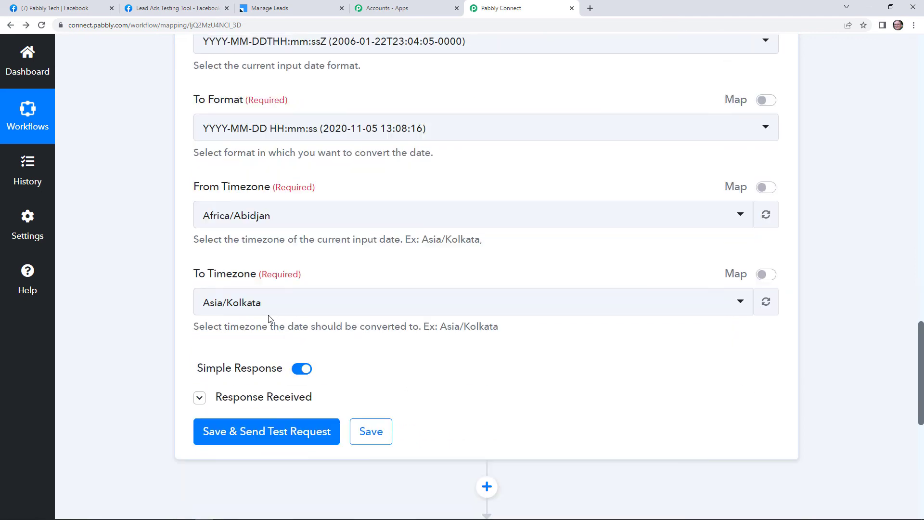
click(213, 401)
scroll(496, 280, down, 7)
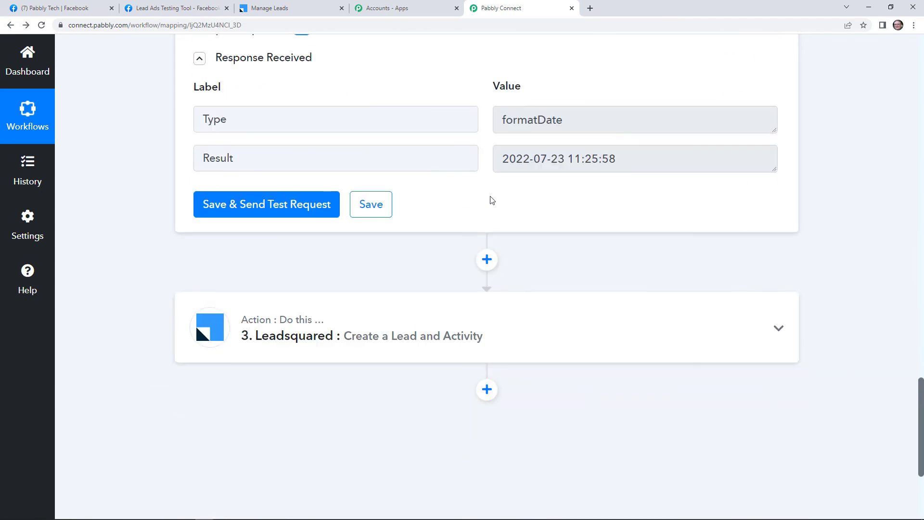
click(370, 331)
scroll(370, 332, down, 2)
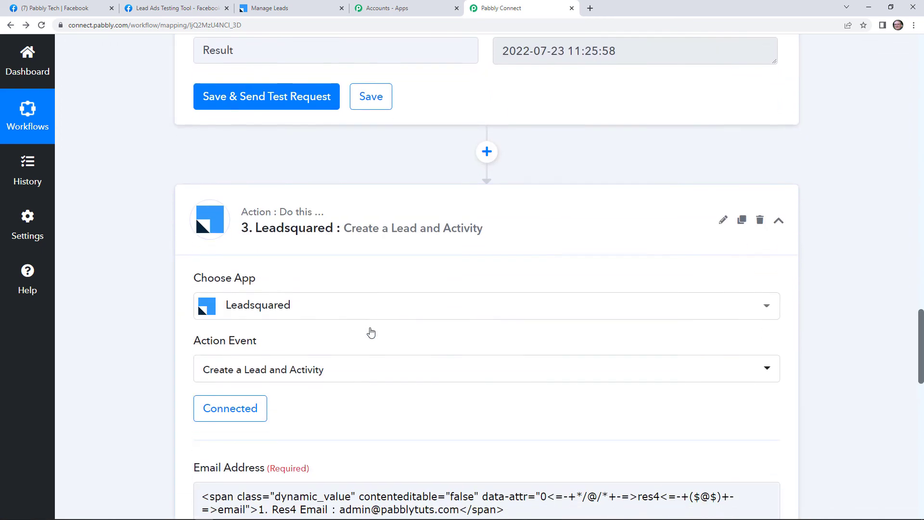
scroll(370, 332, down, 2)
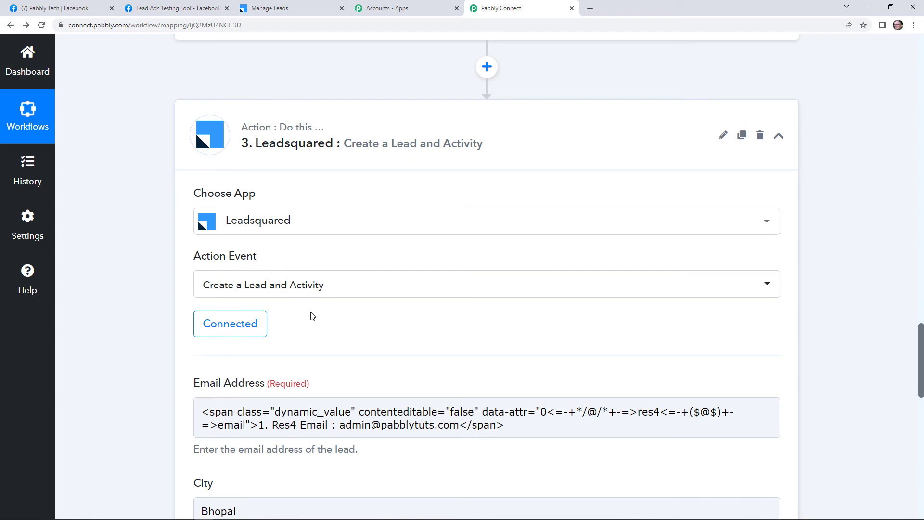
scroll(323, 294, down, 3)
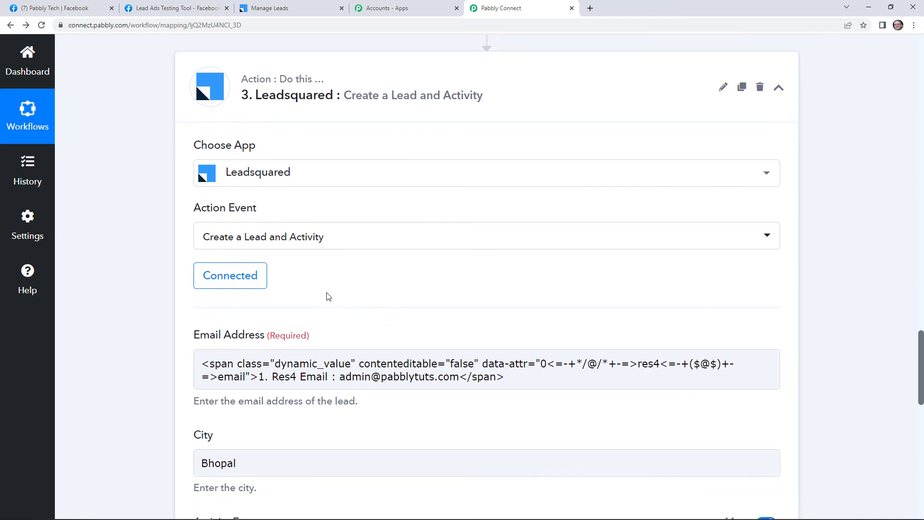
scroll(333, 328, down, 3)
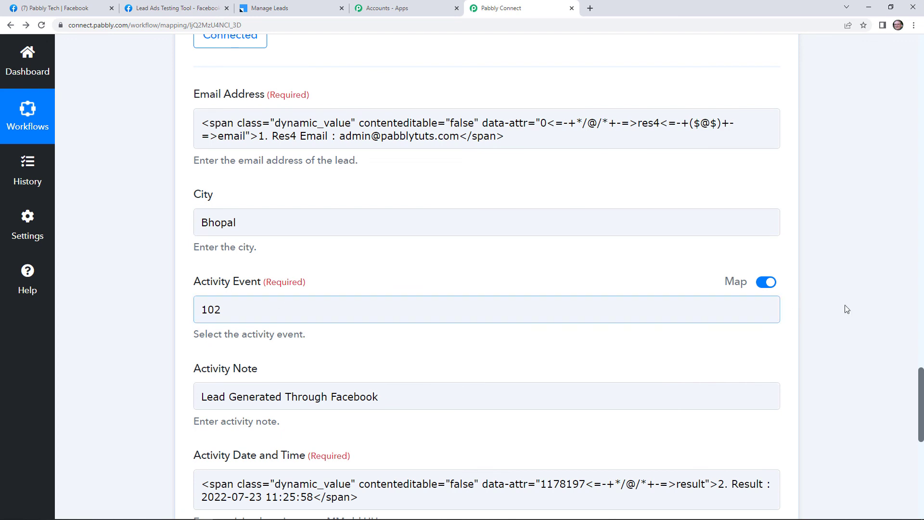
click(218, 309)
scroll(224, 310, down, 6)
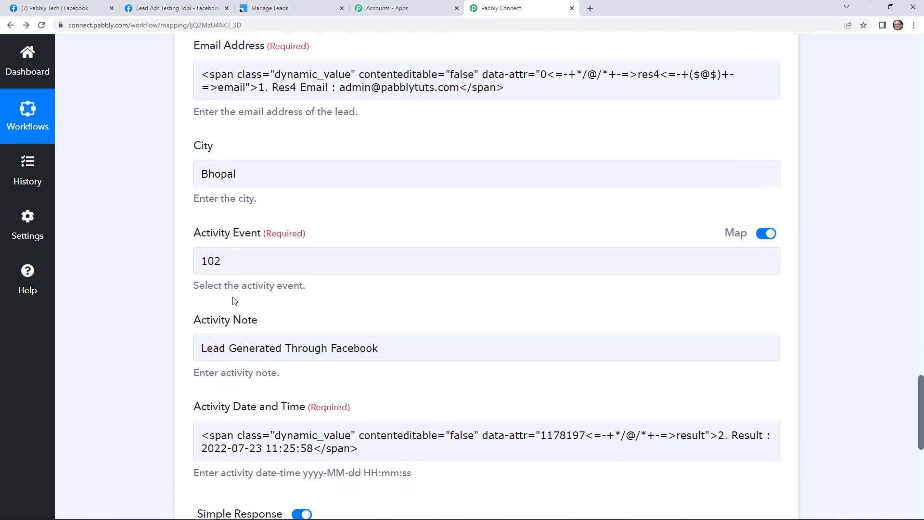
scroll(221, 291, up, 2)
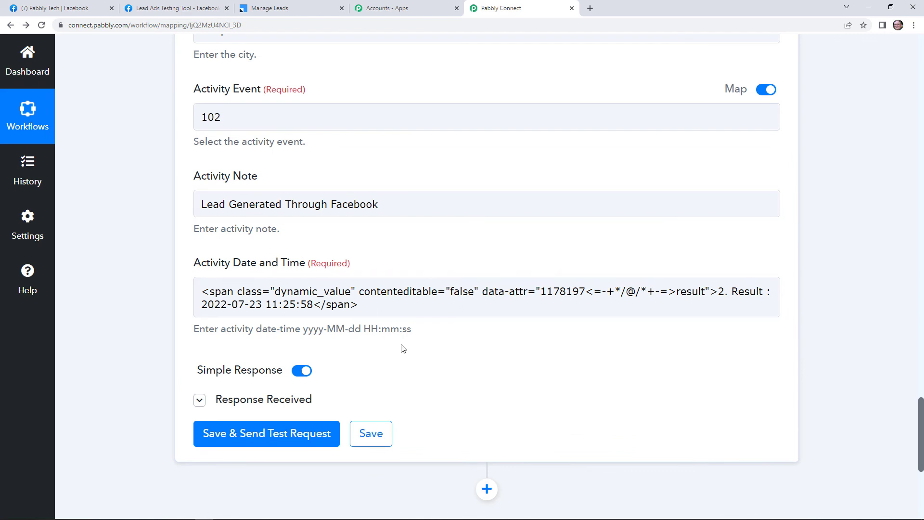
Open the test lead in LeadSquared and confirm two 'Lead Generated Through Facebook' activities at 11:38 and 11:39 AM
click(288, 8)
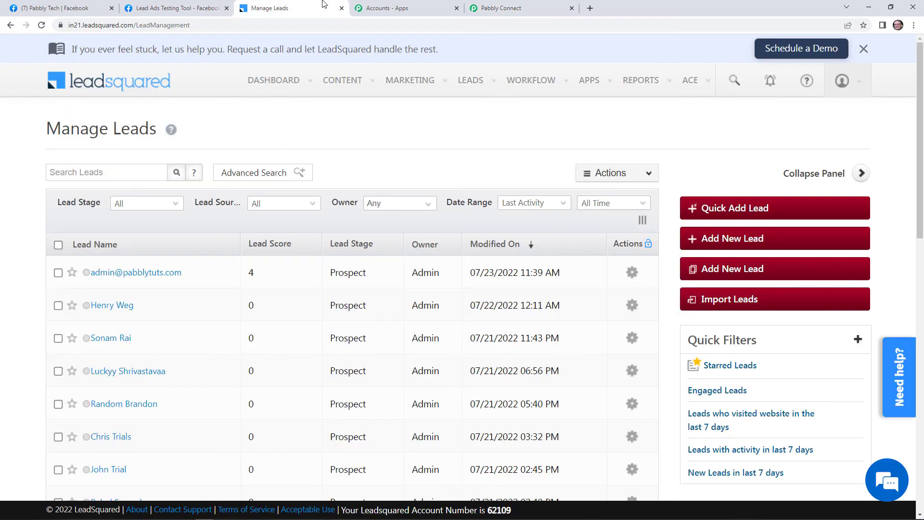
click(110, 278)
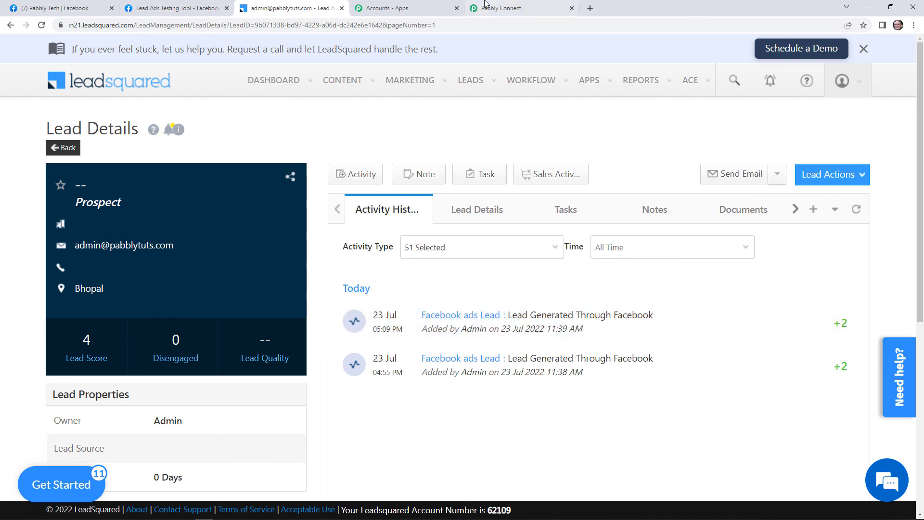
click(485, 6)
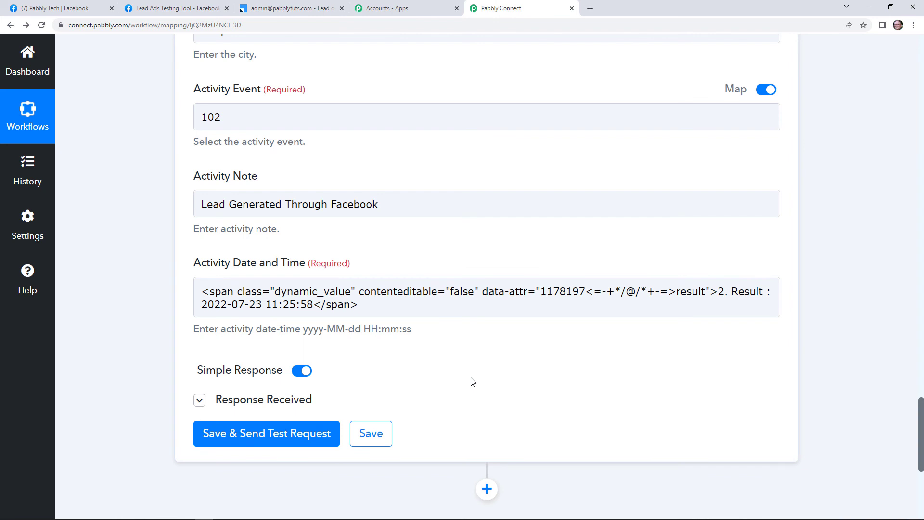